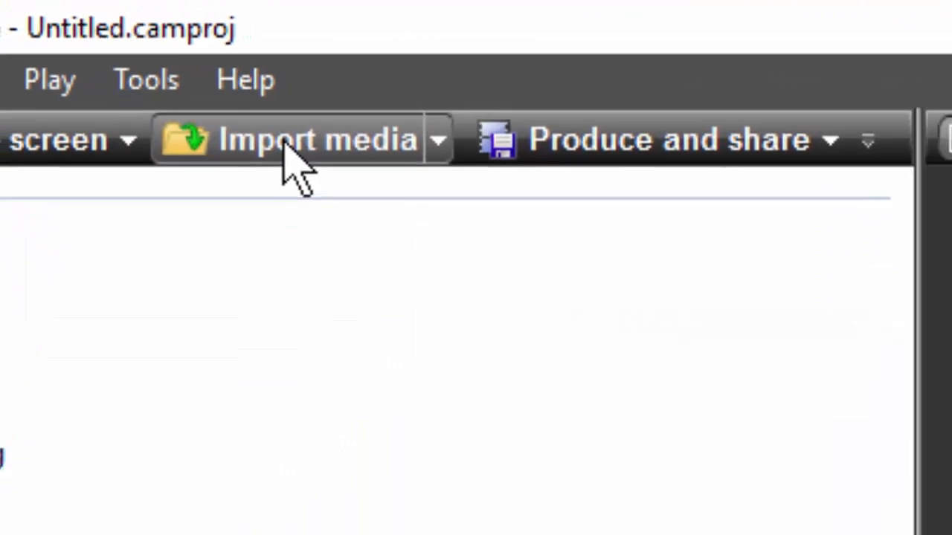
- Start a media import and go to the Overlays folder on the Desktop
{"action": "left_click", "coordinate": [286, 142]}
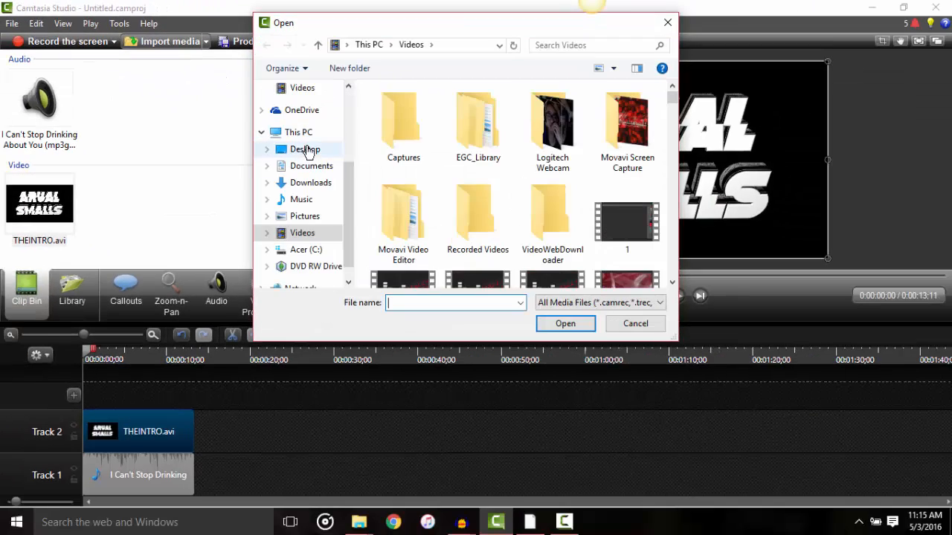
{"action": "left_click", "coordinate": [306, 149]}
{"action": "double_click", "coordinate": [627, 130]}
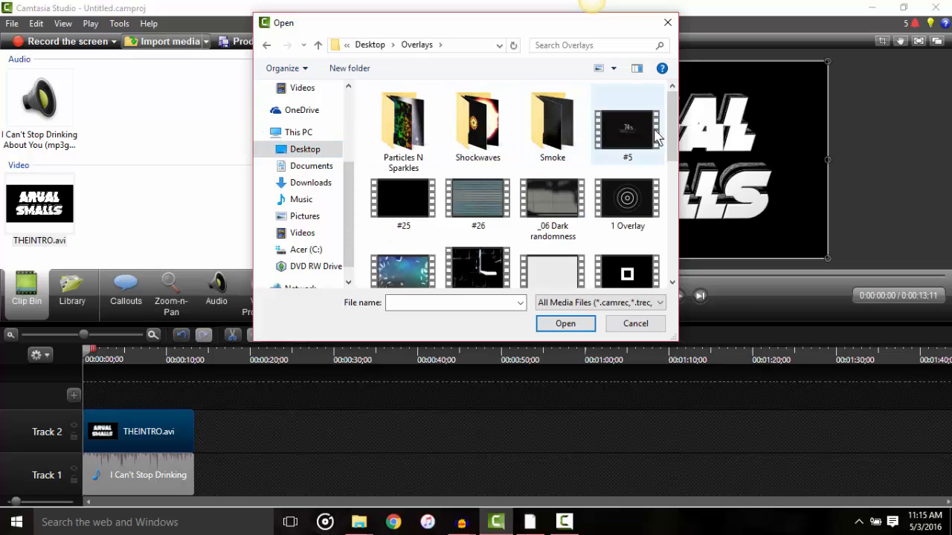
- Look through the clips in the Smoke folder, then return to the Overlays folder
{"action": "left_click", "coordinate": [571, 123]}
{"action": "double_click", "coordinate": [571, 122]}
{"action": "scroll", "coordinate": [531, 191], "scroll_direction": "down", "scroll_amount": 3}
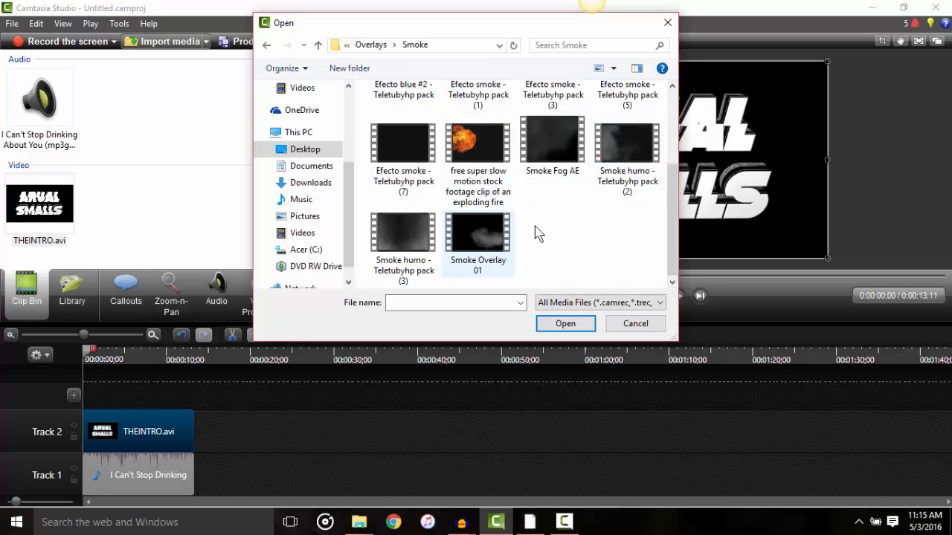
{"action": "scroll", "coordinate": [547, 194], "scroll_direction": "up", "scroll_amount": 3}
{"action": "left_click", "coordinate": [267, 46]}
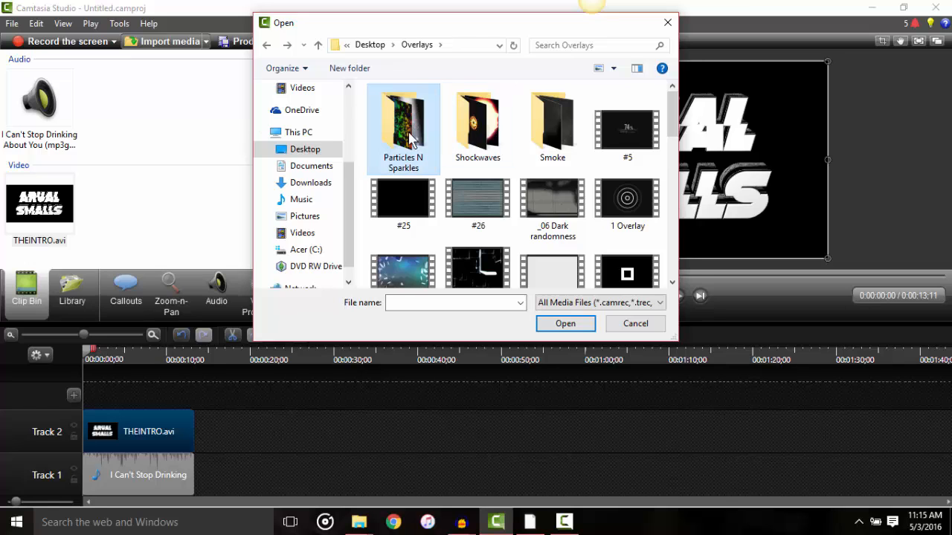
- Import "After Effects particle sparks worship loop HD" from Particles N Sparkles and place it at the start of a new Track 3
{"action": "double_click", "coordinate": [417, 134]}
{"action": "scroll", "coordinate": [445, 134], "scroll_direction": "down", "scroll_amount": 5}
{"action": "scroll", "coordinate": [443, 136], "scroll_direction": "down", "scroll_amount": 3}
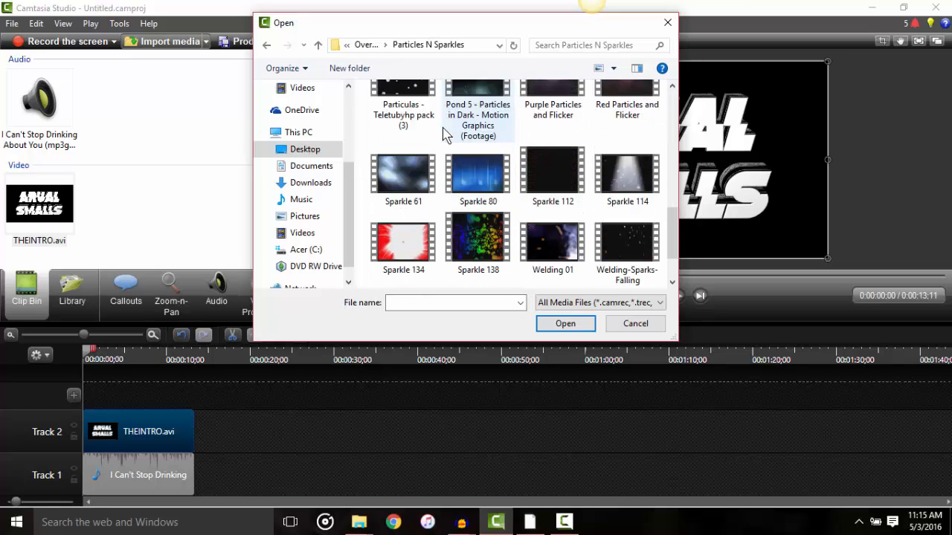
{"action": "scroll", "coordinate": [435, 154], "scroll_direction": "up", "scroll_amount": 4}
{"action": "scroll", "coordinate": [435, 155], "scroll_direction": "up", "scroll_amount": 2}
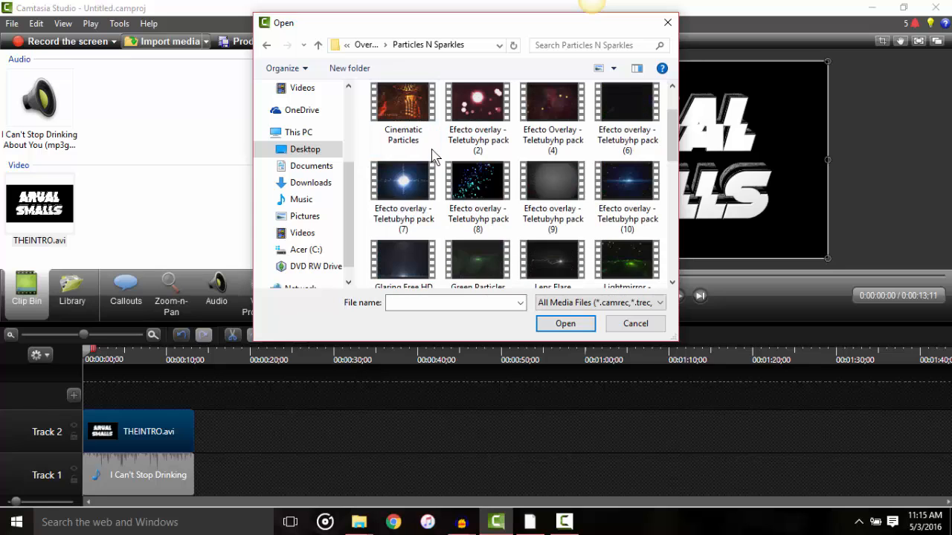
{"action": "scroll", "coordinate": [435, 155], "scroll_direction": "up", "scroll_amount": 1}
{"action": "scroll", "coordinate": [434, 155], "scroll_direction": "down", "scroll_amount": 3}
{"action": "scroll", "coordinate": [434, 155], "scroll_direction": "up", "scroll_amount": 3}
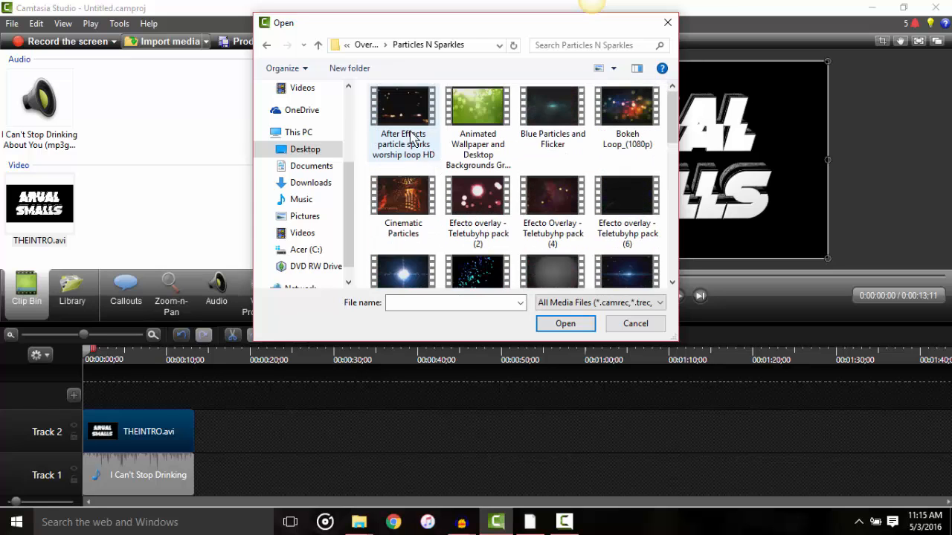
{"action": "left_click", "coordinate": [399, 106]}
{"action": "double_click", "coordinate": [399, 106]}
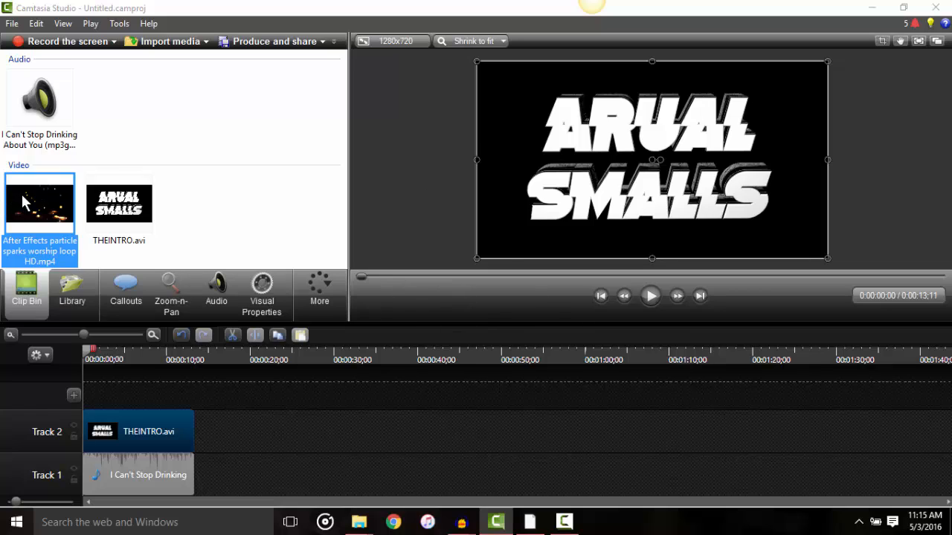
{"action": "left_click_drag", "start_coordinate": [86, 395], "coordinate": [88, 393]}
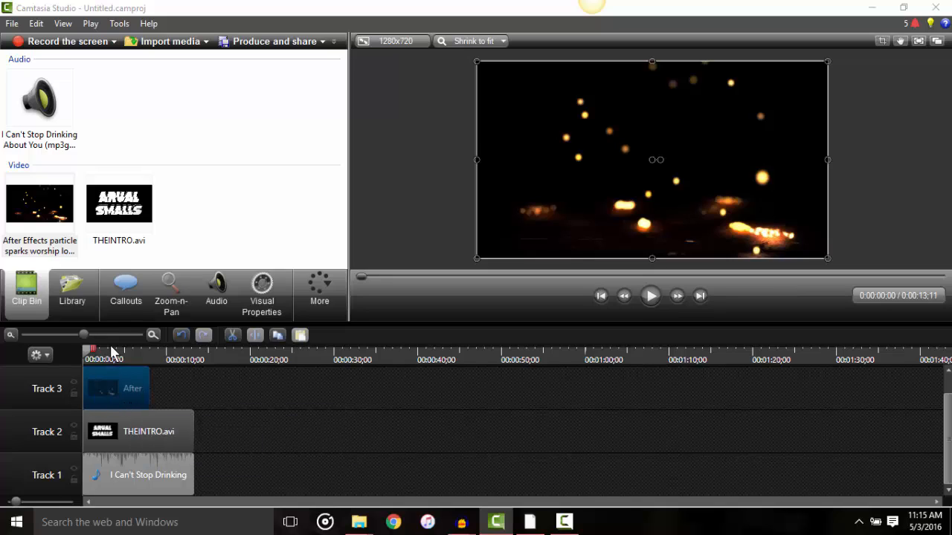
- Open the Track 1 song for audio editing and apply a fade out to its end
{"action": "left_click", "coordinate": [145, 477]}
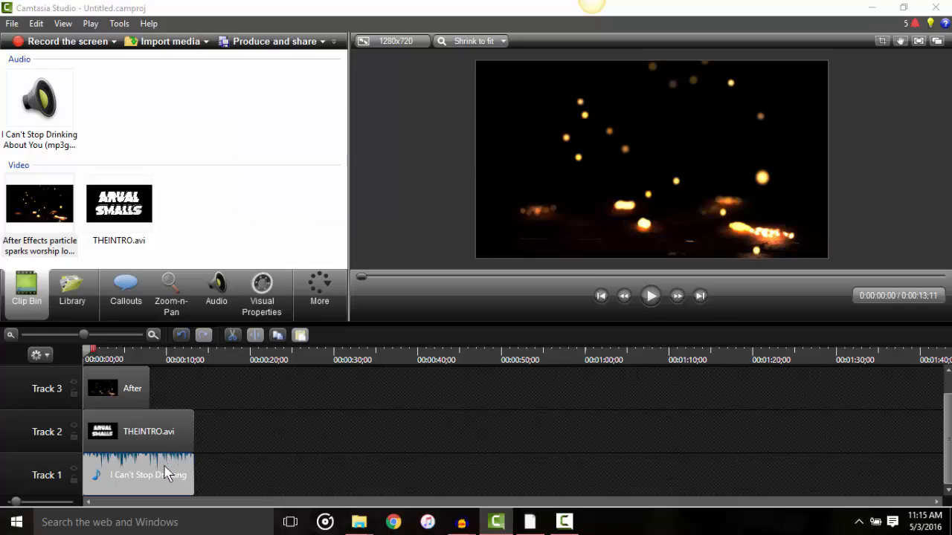
{"action": "right_click", "coordinate": [149, 469]}
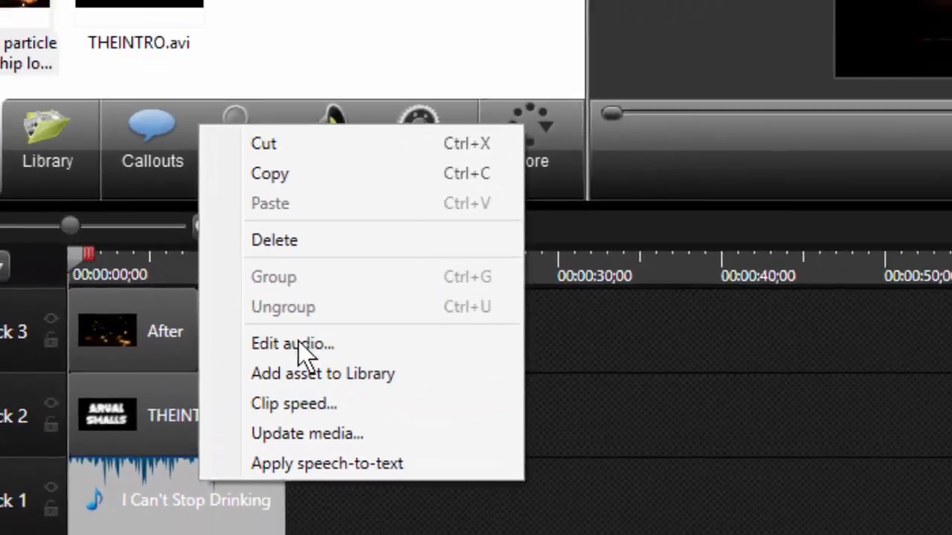
{"action": "left_click", "coordinate": [294, 344]}
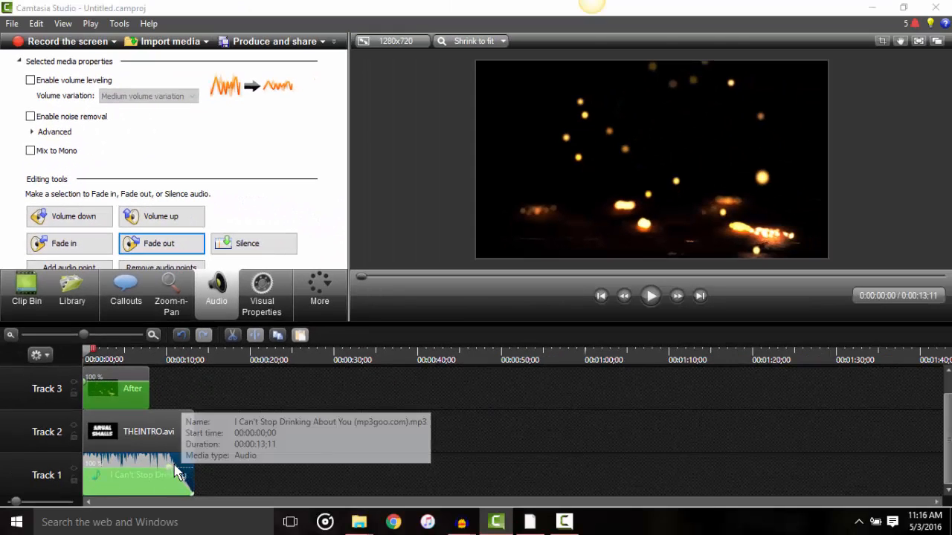
- Show the visual properties of the Track 3 sparks clip and preview the first few seconds of the timeline
{"action": "left_click", "coordinate": [118, 380]}
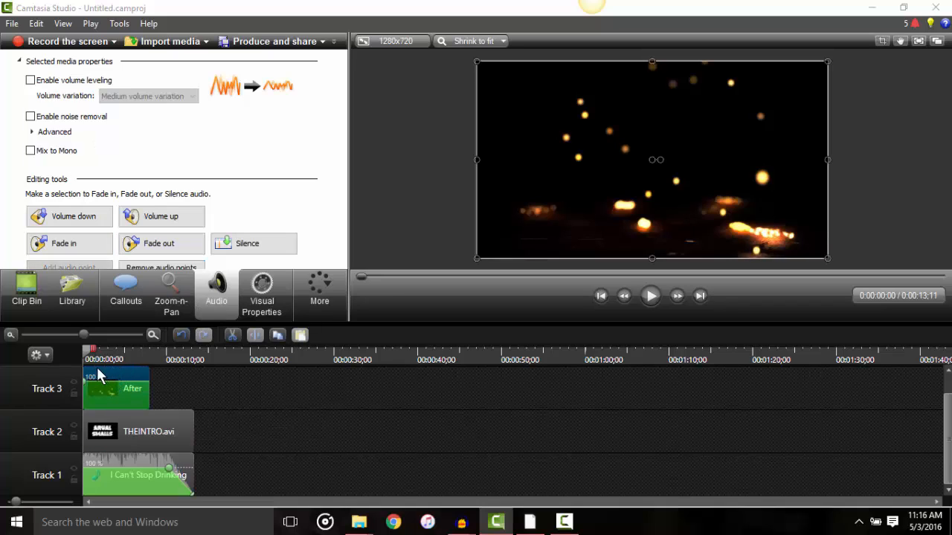
{"action": "left_click", "coordinate": [266, 312]}
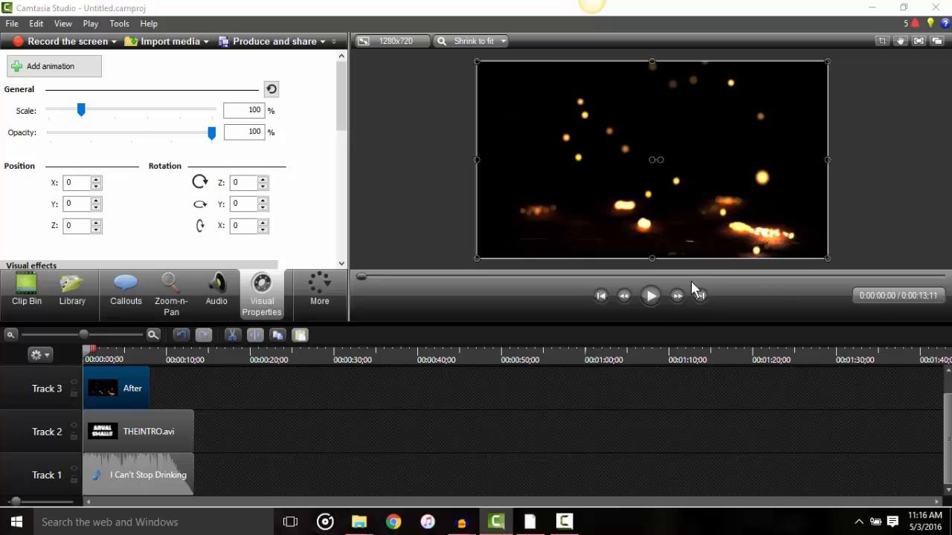
{"action": "left_click", "coordinate": [651, 297]}
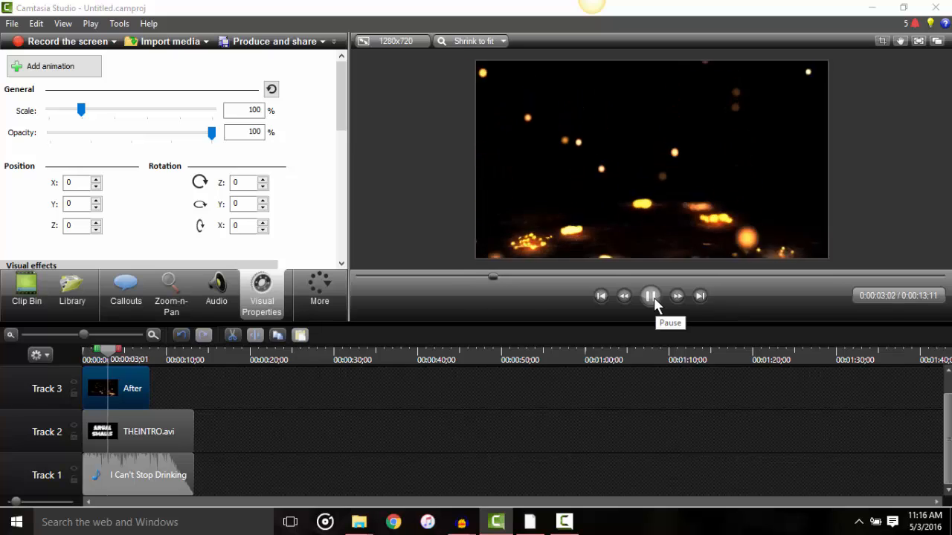
{"action": "left_click", "coordinate": [652, 296]}
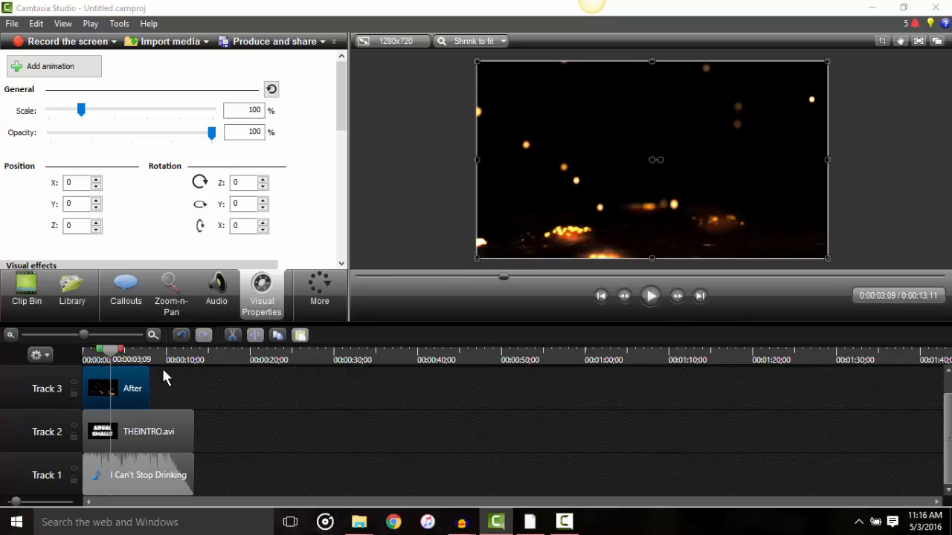
- Return the playhead to the start and apply Remove a color with black to the Track 3 sparks clip
{"action": "left_click_drag", "start_coordinate": [343, 83], "coordinate": [329, 149]}
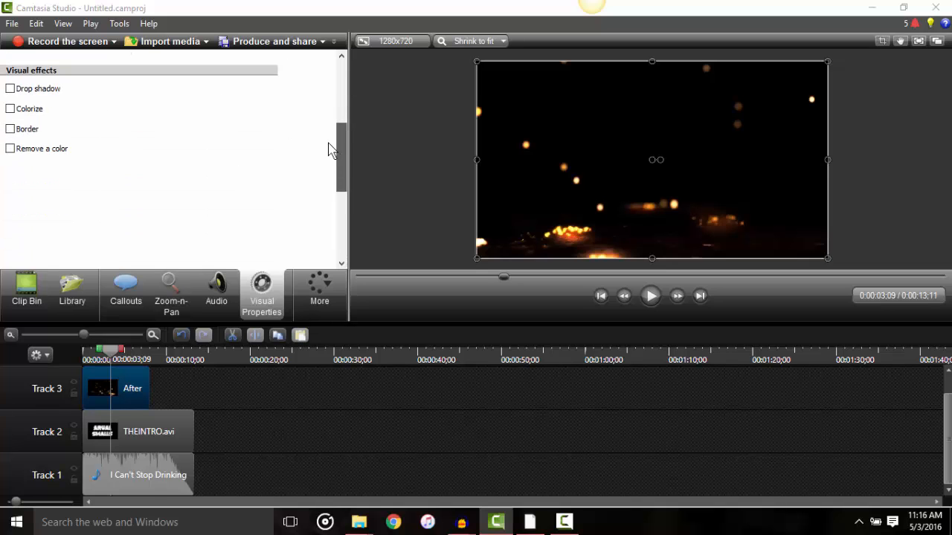
{"action": "left_click_drag", "start_coordinate": [111, 351], "coordinate": [1, 357]}
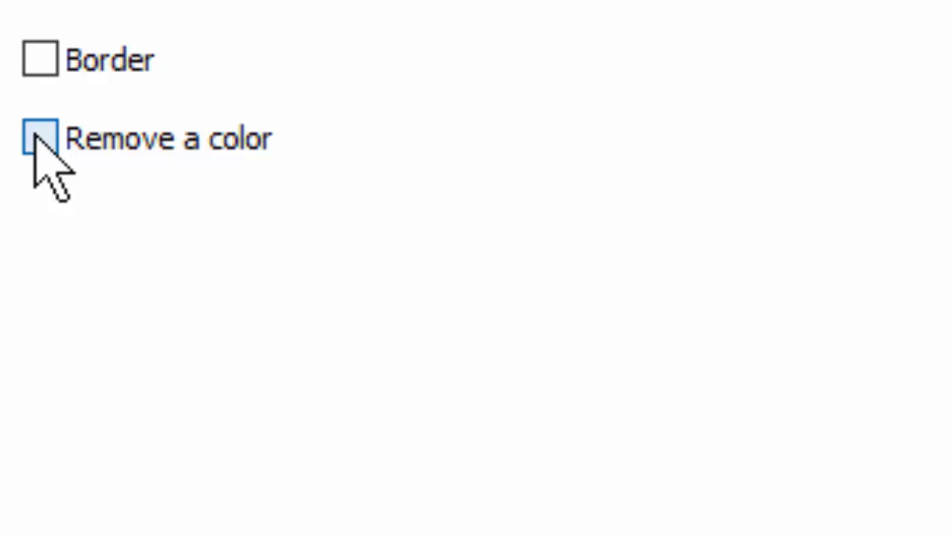
{"action": "left_click", "coordinate": [39, 138]}
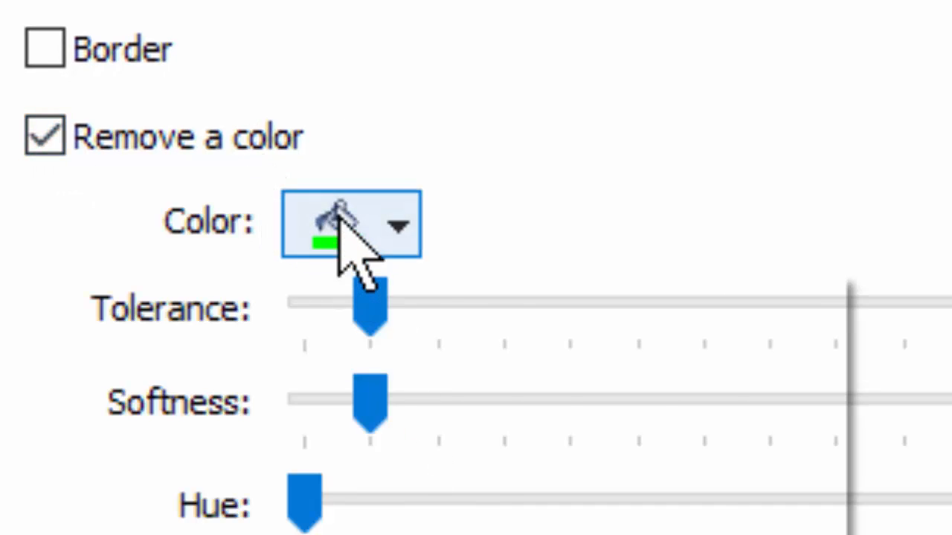
{"action": "left_click", "coordinate": [345, 230]}
{"action": "left_click", "coordinate": [365, 357]}
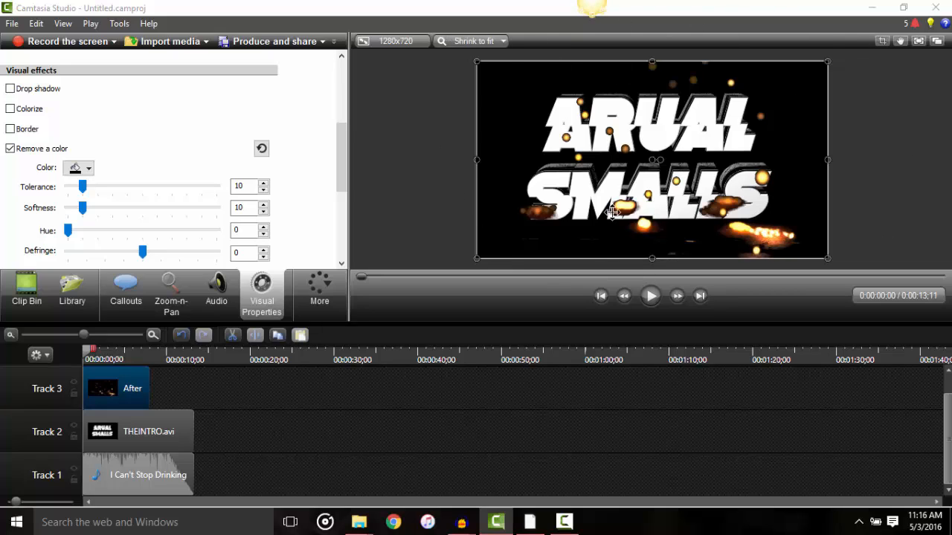
- Set the opacity of the THEINTRO.avi clip on Track 2 to 87%
{"action": "left_click", "coordinate": [124, 429]}
{"action": "left_click_drag", "start_coordinate": [348, 178], "coordinate": [344, 121]}
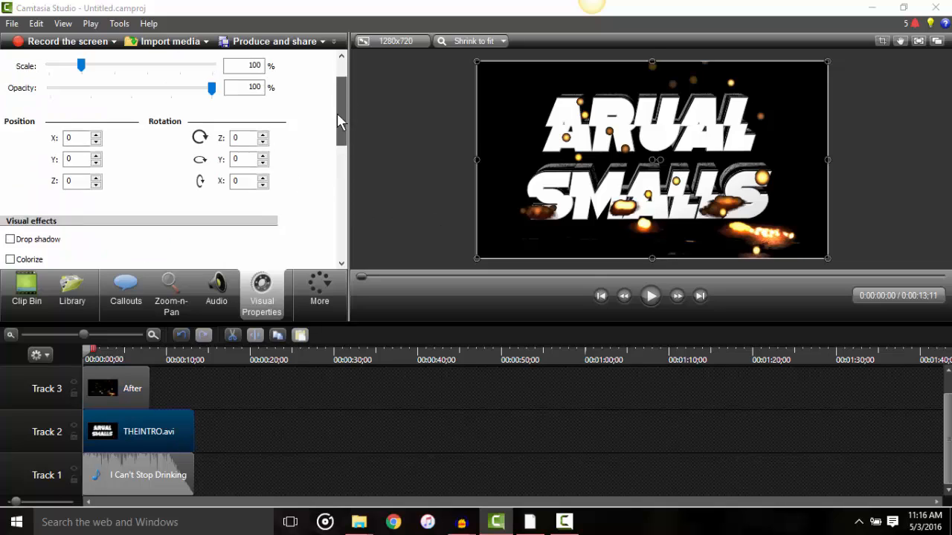
{"action": "left_click_drag", "start_coordinate": [212, 132], "coordinate": [197, 138]}
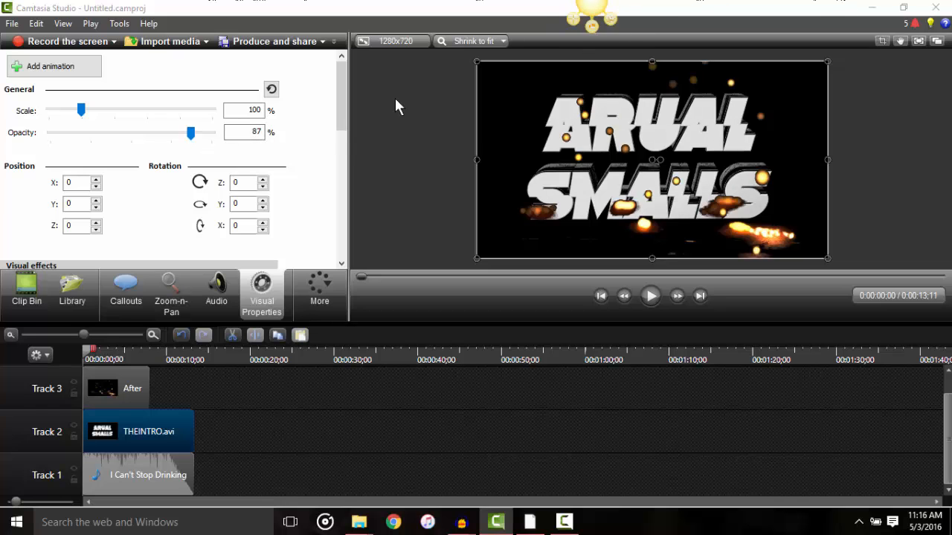
- Colorize the Track 3 sparks clip in red
{"action": "left_click", "coordinate": [107, 389]}
{"action": "left_click_drag", "start_coordinate": [344, 101], "coordinate": [345, 166]}
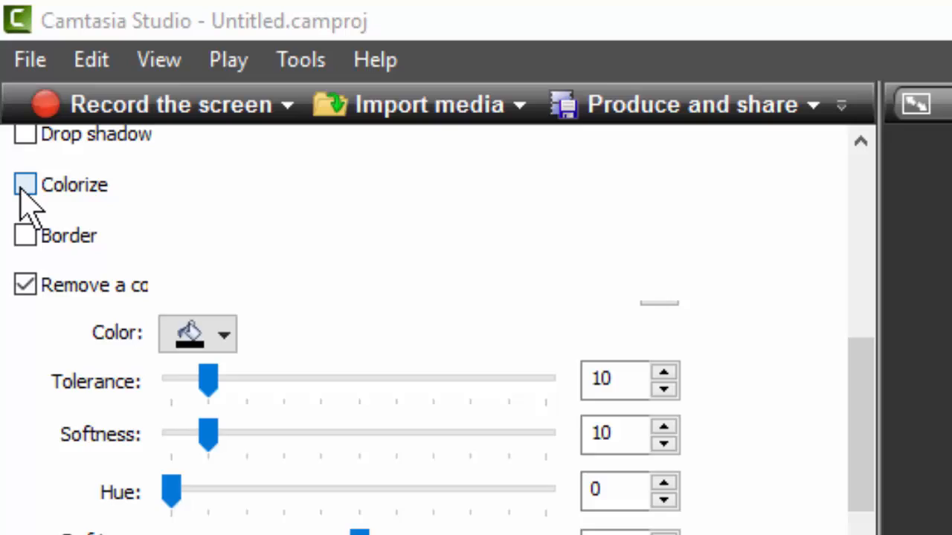
{"action": "left_click", "coordinate": [21, 148]}
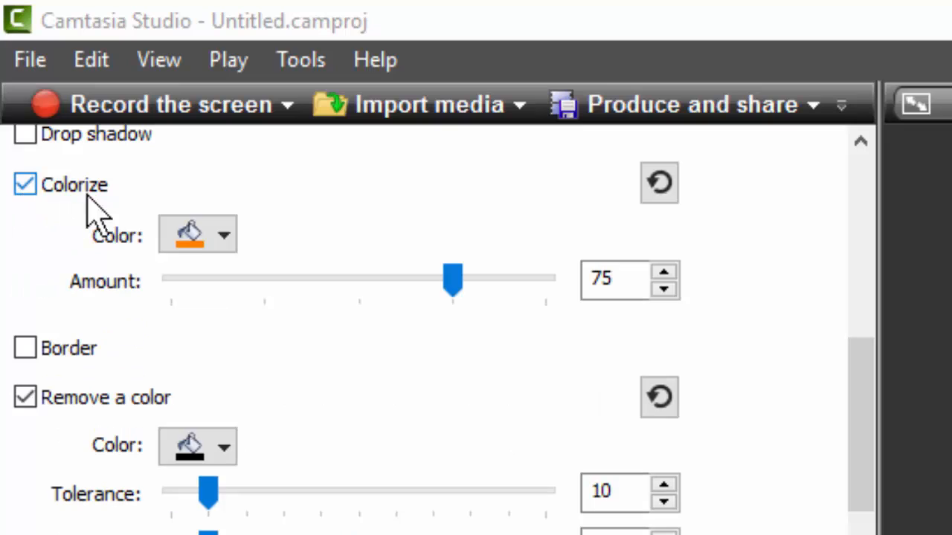
{"action": "left_click", "coordinate": [156, 188]}
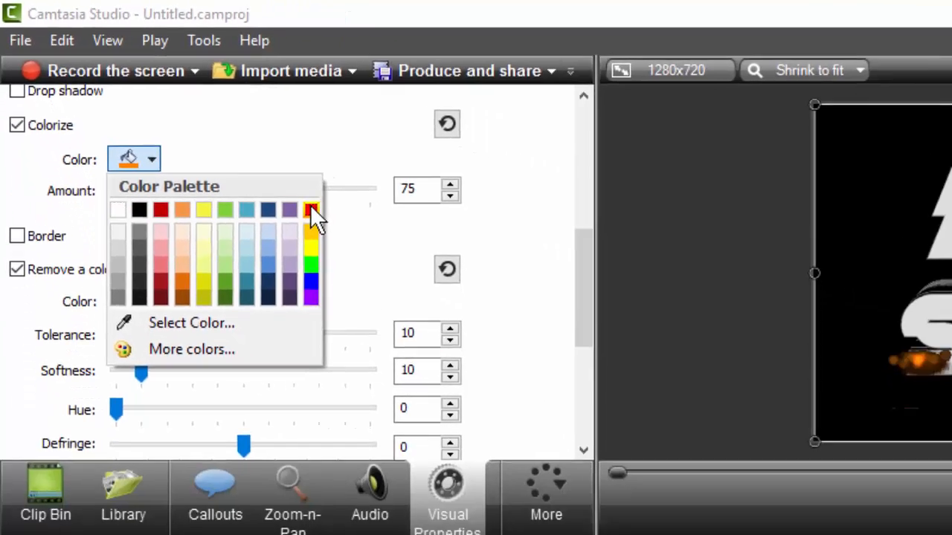
{"action": "left_click", "coordinate": [459, 308]}
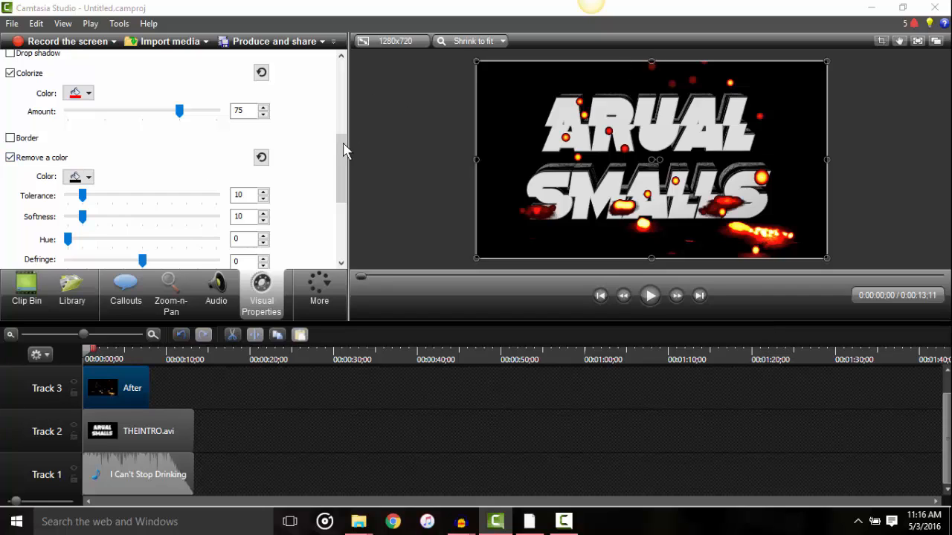
- Review the sparks clip's visual effects, including the color choices and sliders of the Remove a color effect
{"action": "left_click_drag", "start_coordinate": [344, 148], "coordinate": [348, 203]}
{"action": "left_click", "coordinate": [143, 420]}
{"action": "left_click", "coordinate": [124, 387]}
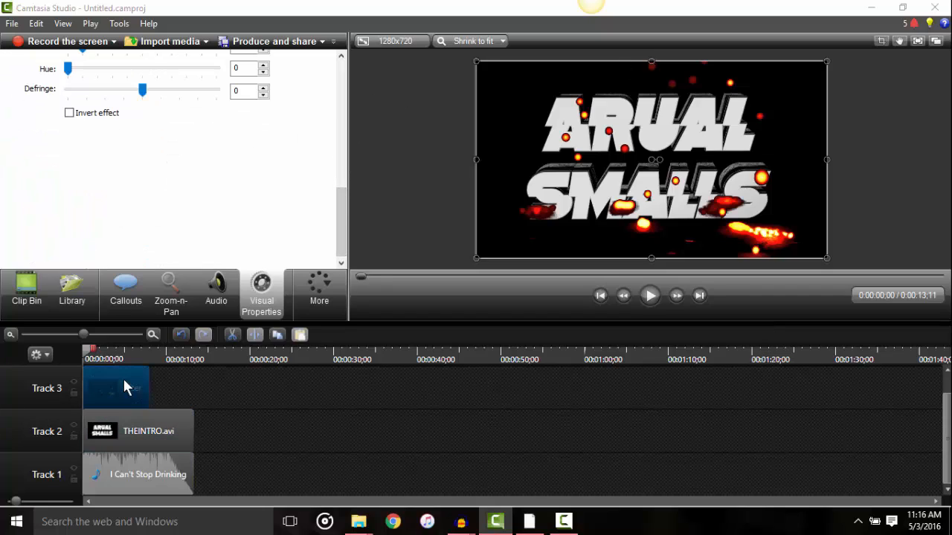
{"action": "left_click_drag", "start_coordinate": [344, 209], "coordinate": [338, 146]}
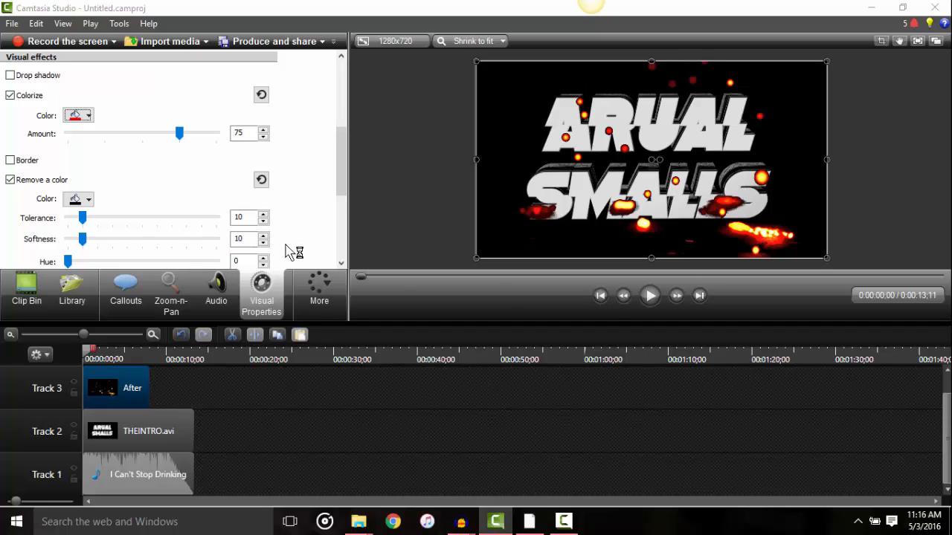
{"action": "left_click", "coordinate": [87, 200]}
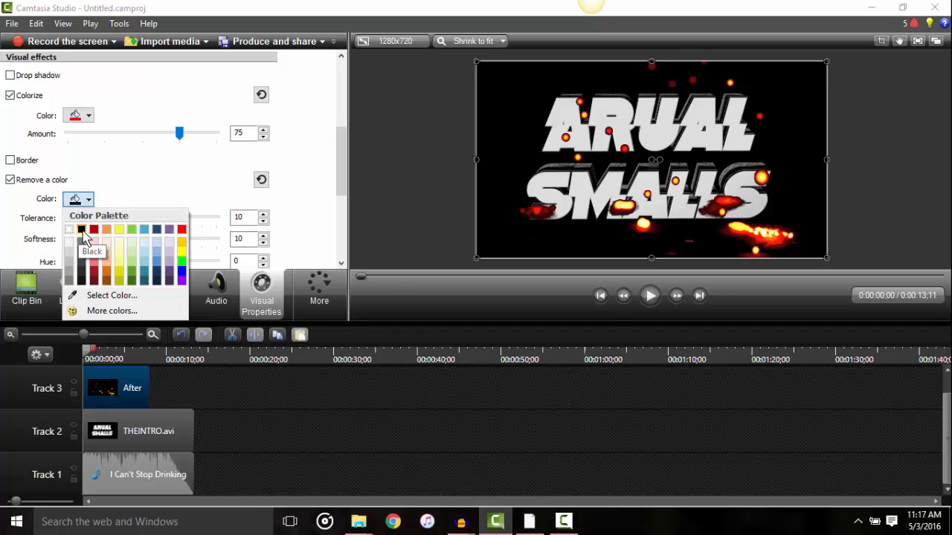
{"action": "left_click", "coordinate": [342, 158]}
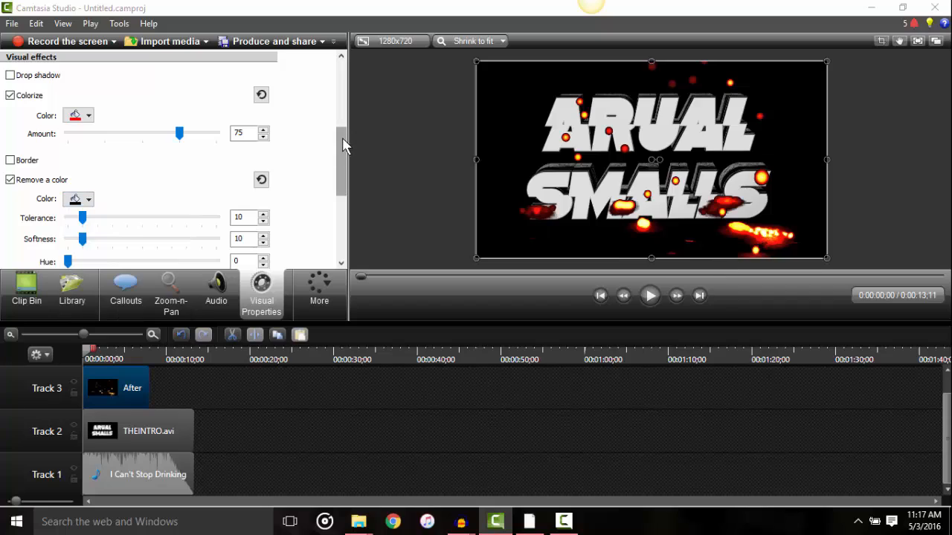
{"action": "left_click", "coordinate": [72, 199]}
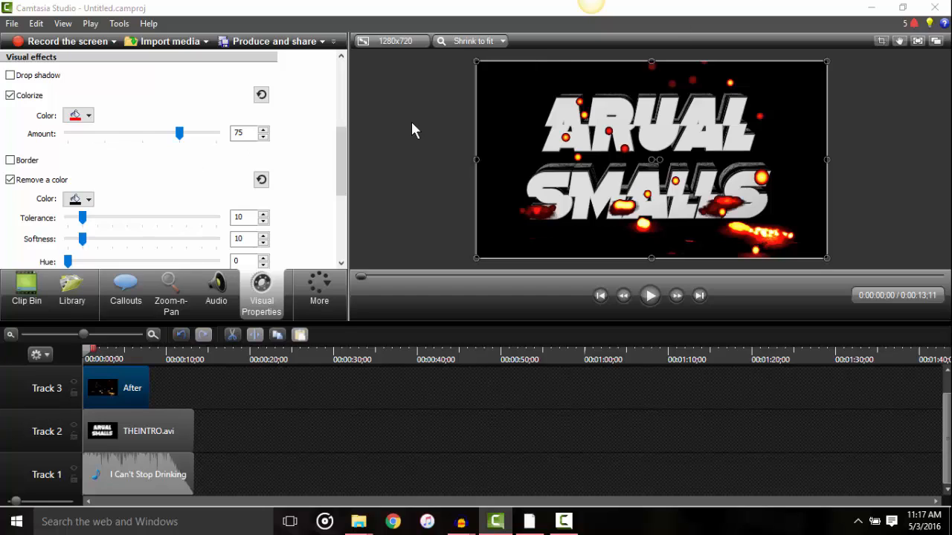
{"action": "scroll", "coordinate": [346, 144], "scroll_direction": "down", "scroll_amount": 3}
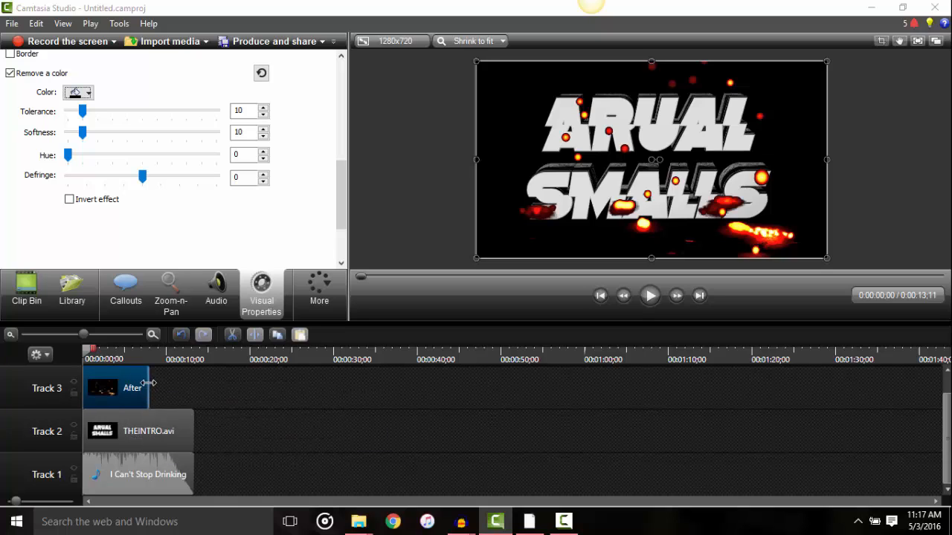
- Slow the Track 3 sparks clip to a clip speed of 60% so it ends together with THEINTRO.avi
{"action": "left_click_drag", "start_coordinate": [148, 384], "coordinate": [132, 385]}
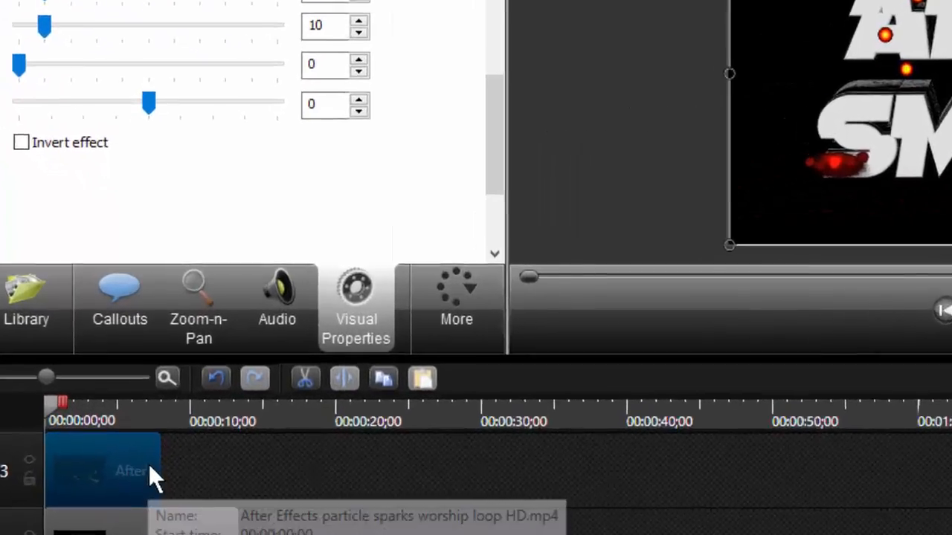
{"action": "right_click", "coordinate": [149, 464]}
{"action": "left_click", "coordinate": [253, 344]}
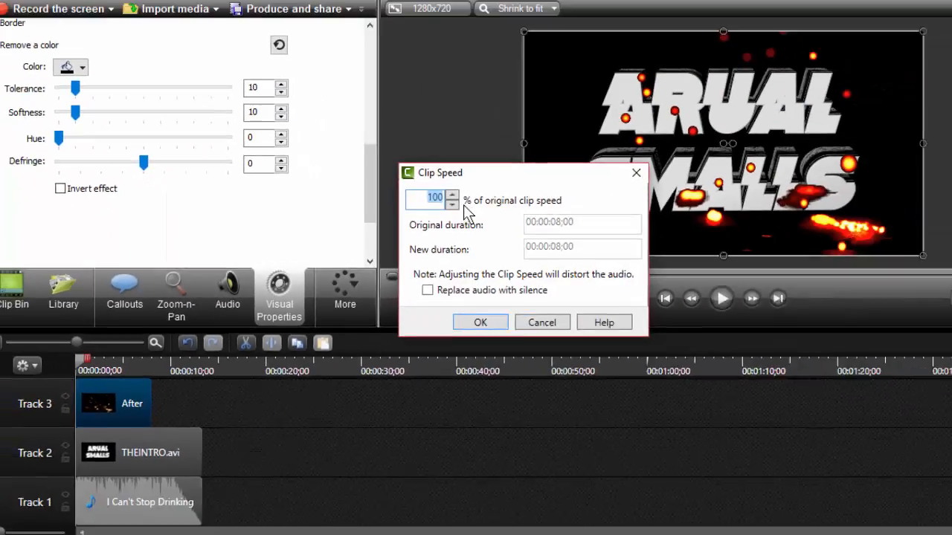
{"action": "left_click", "coordinate": [452, 204]}
{"action": "left_click", "coordinate": [451, 204]}
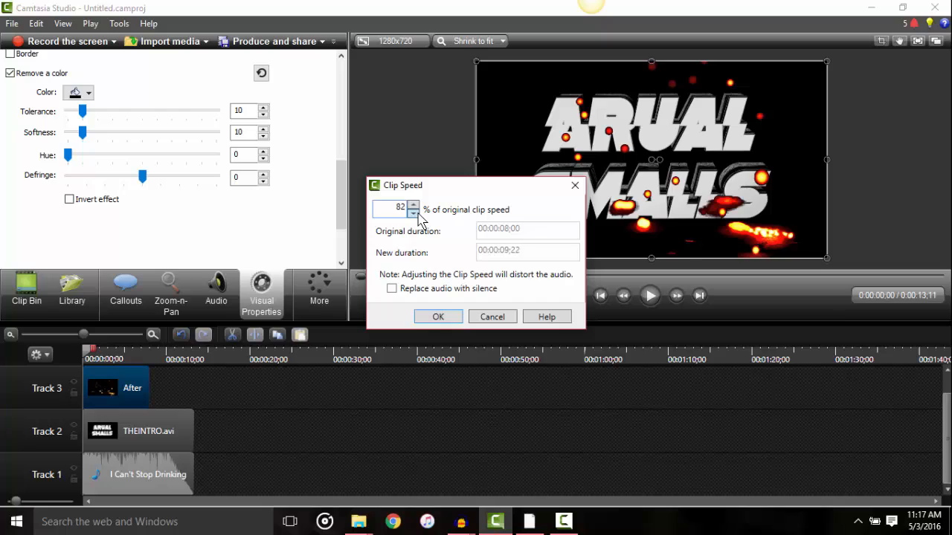
{"action": "left_click", "coordinate": [437, 318]}
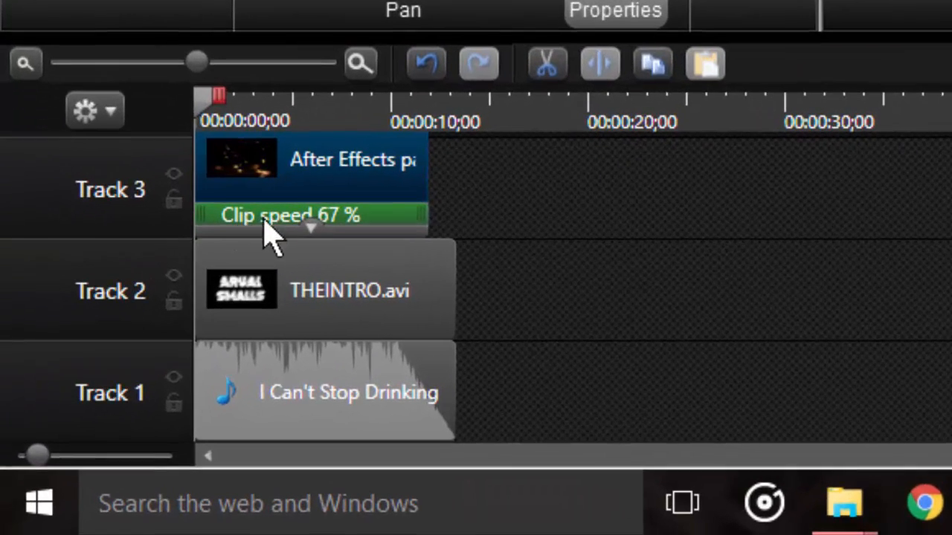
{"action": "left_click_drag", "start_coordinate": [432, 215], "coordinate": [463, 204]}
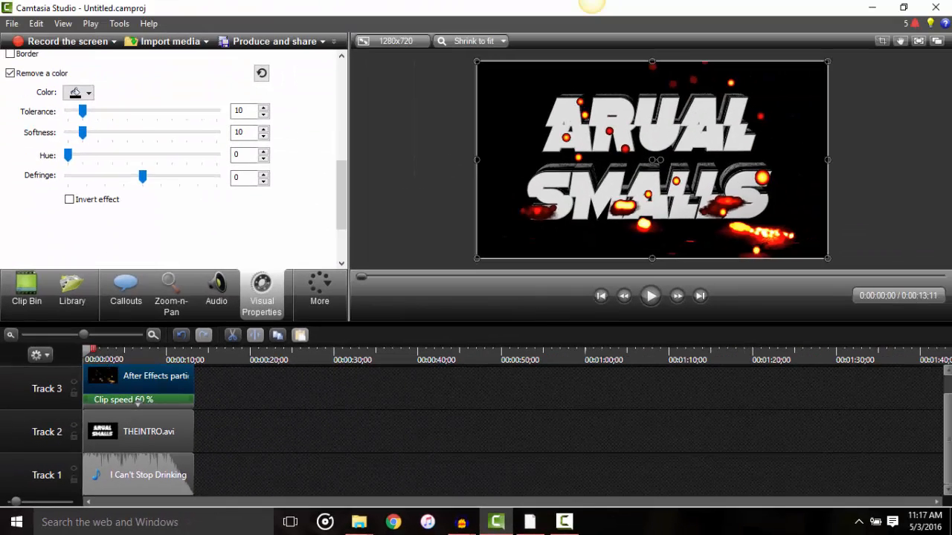
- Play the intro from the start to check the slowed sparks over the title animation
{"action": "scroll", "coordinate": [687, 385], "scroll_direction": "up", "scroll_amount": 1}
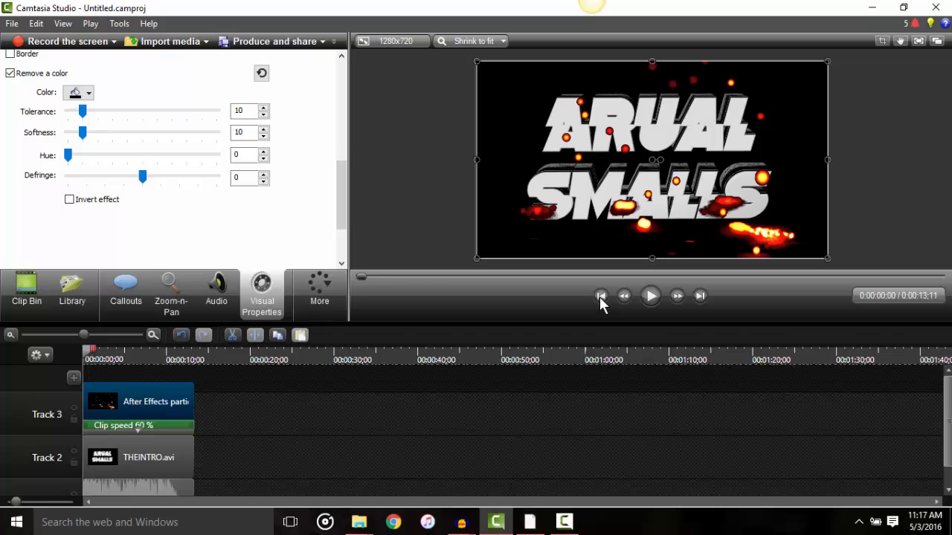
{"action": "left_click", "coordinate": [651, 297]}
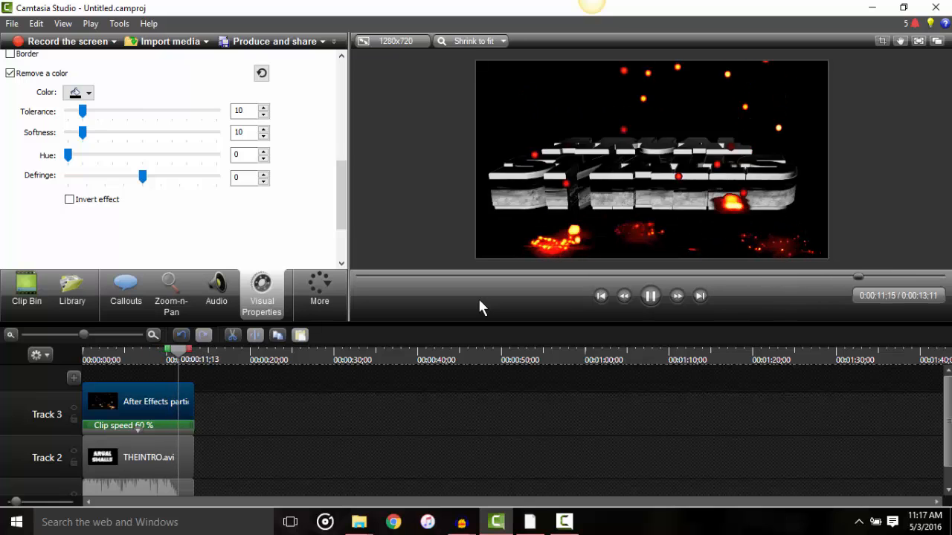
{"action": "left_click", "coordinate": [651, 296]}
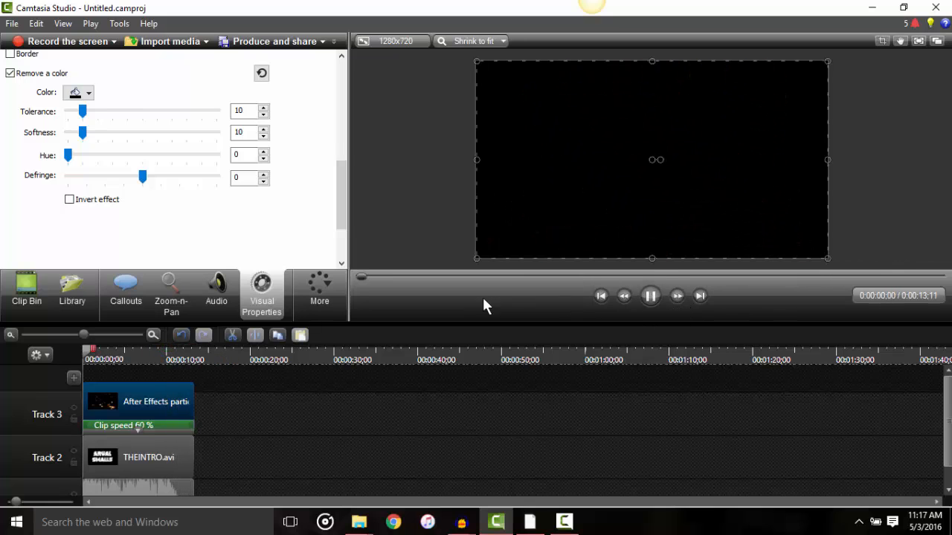
{"action": "left_click", "coordinate": [651, 296]}
- Try an audio fade-out on the Track 3 sparks clip and undo it
{"action": "left_click", "coordinate": [212, 290]}
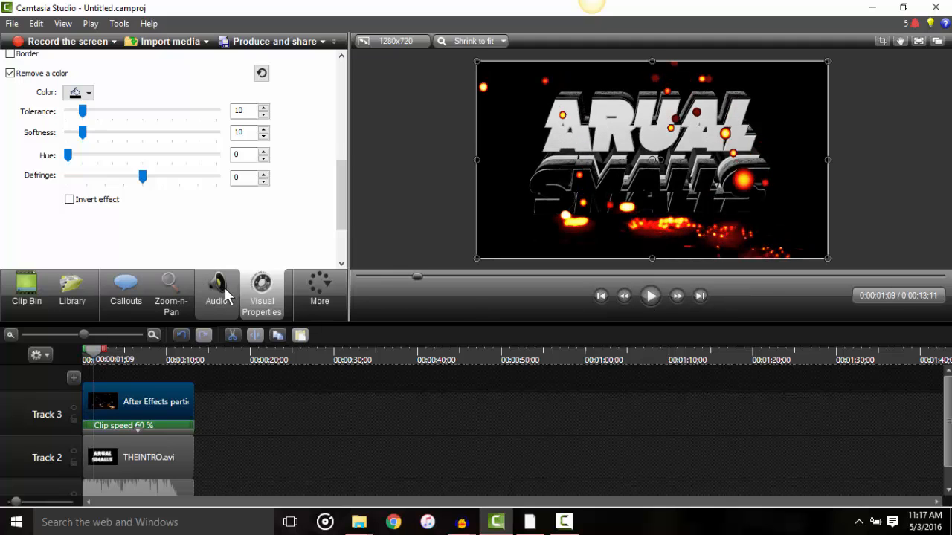
{"action": "right_click", "coordinate": [182, 387]}
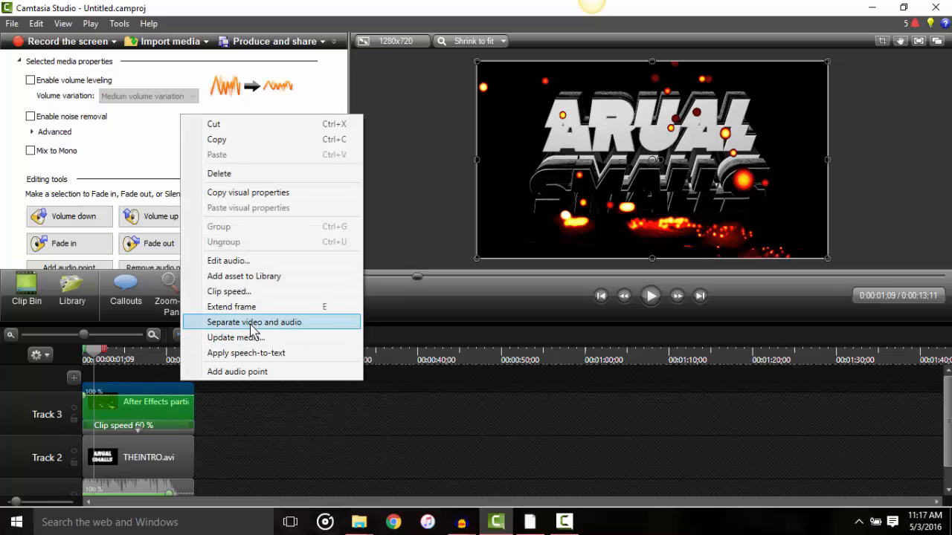
{"action": "left_click", "coordinate": [166, 133]}
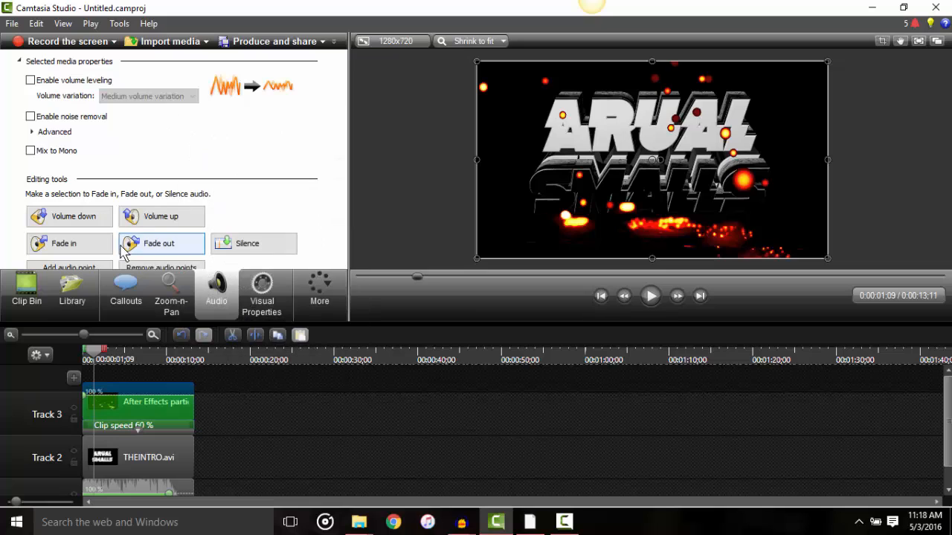
{"action": "left_click", "coordinate": [159, 243]}
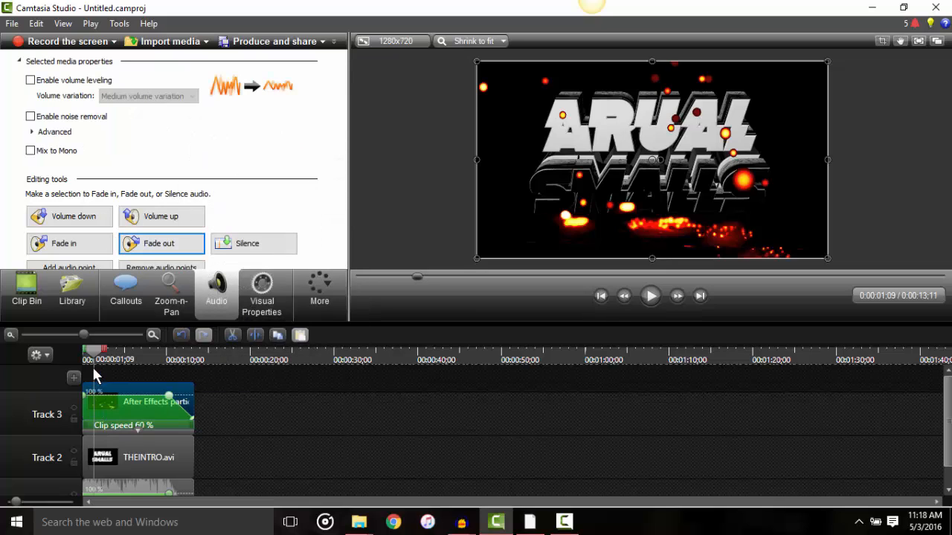
{"action": "left_click_drag", "start_coordinate": [93, 369], "coordinate": [143, 331]}
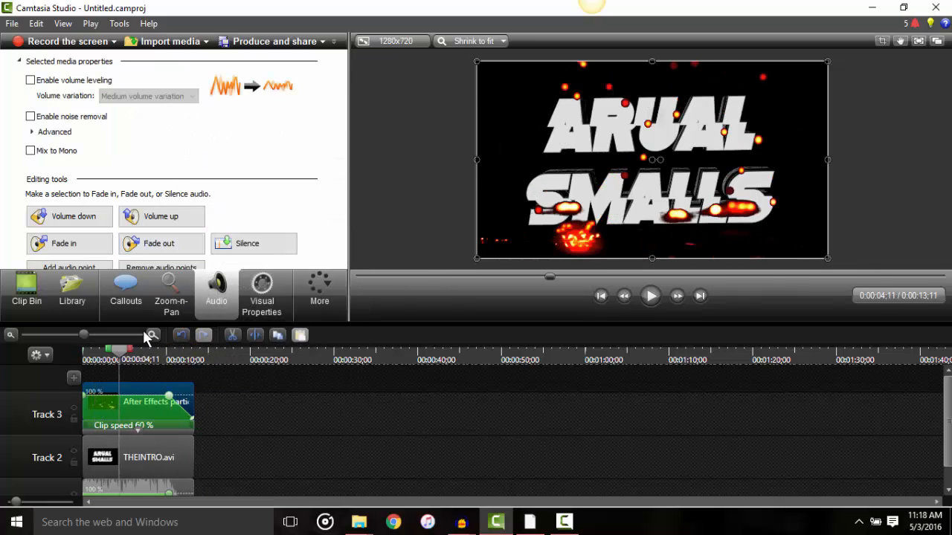
{"action": "left_click", "coordinate": [36, 24]}
{"action": "left_click", "coordinate": [53, 41]}
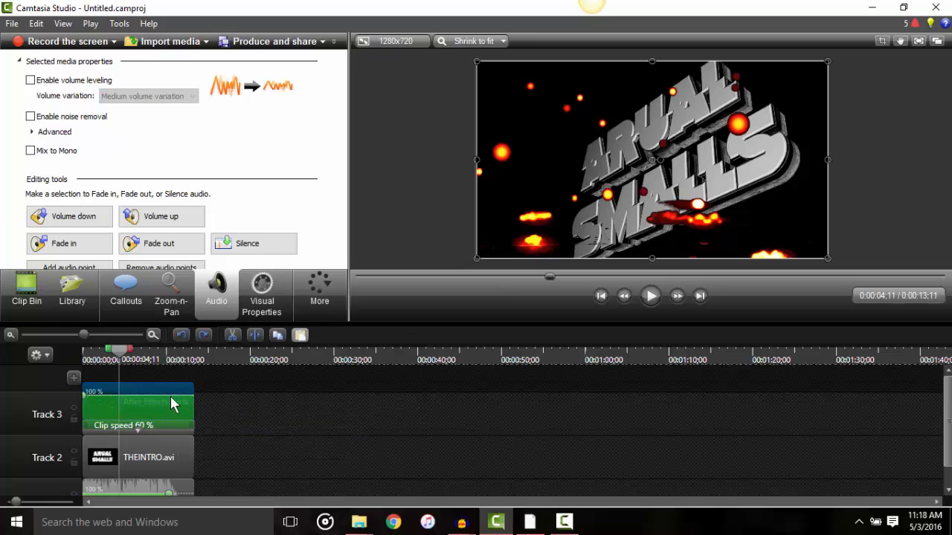
- Add a Fade through black transition to the end of the Track 3 sparks clip and check the ending
{"action": "left_click", "coordinate": [319, 290]}
{"action": "left_click", "coordinate": [275, 301]}
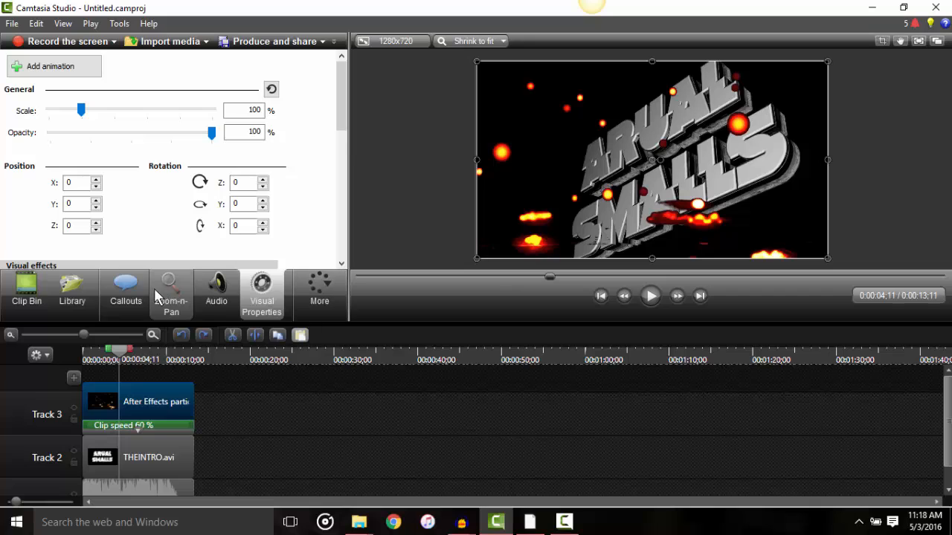
{"action": "left_click", "coordinate": [319, 290]}
{"action": "left_click", "coordinate": [333, 317]}
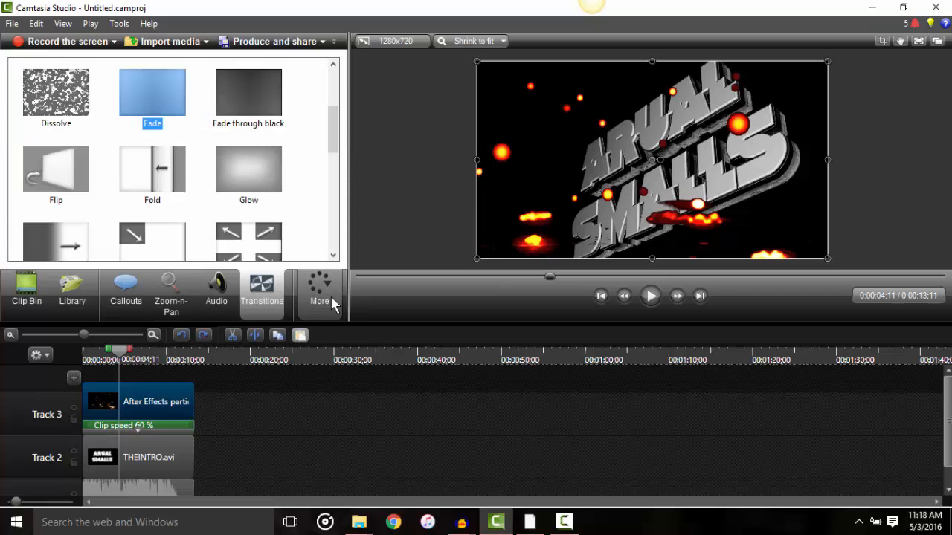
{"action": "scroll", "coordinate": [333, 138], "scroll_direction": "down", "scroll_amount": 1}
{"action": "scroll", "coordinate": [339, 133], "scroll_direction": "up", "scroll_amount": 2}
{"action": "scroll", "coordinate": [336, 138], "scroll_direction": "down", "scroll_amount": 1}
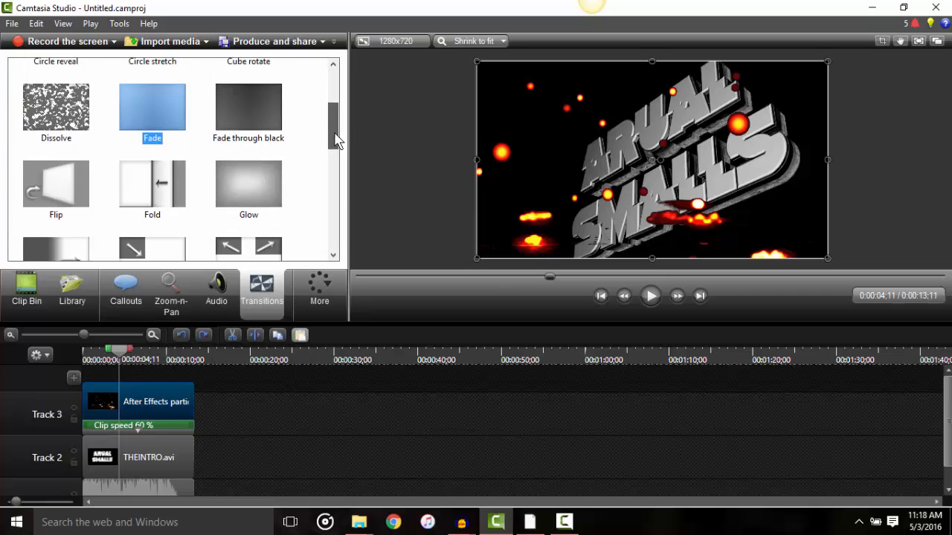
{"action": "left_click_drag", "start_coordinate": [271, 125], "coordinate": [189, 410]}
{"action": "left_click_drag", "start_coordinate": [120, 352], "coordinate": [179, 355]}
{"action": "left_click", "coordinate": [651, 296]}
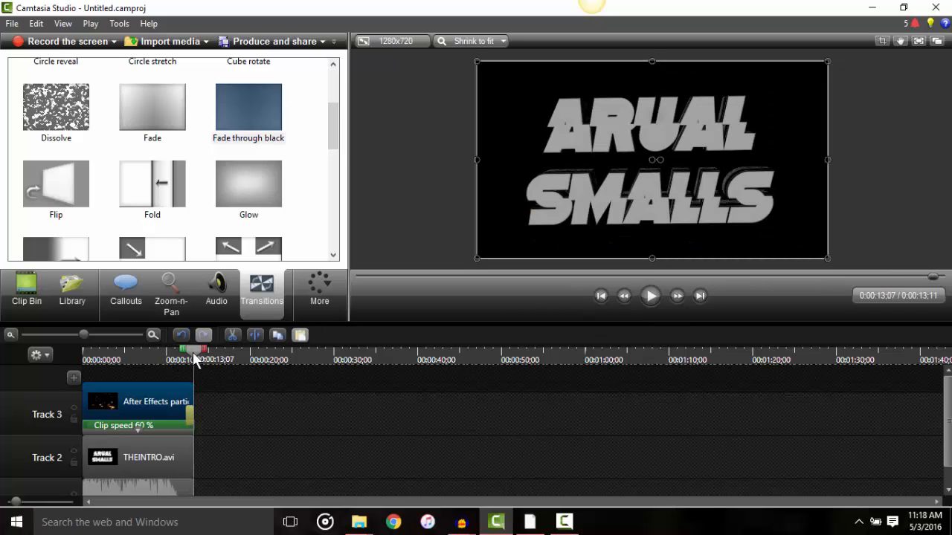
- Add a Fade through black transition to the end of THEINTRO.avi on Track 2 and play back the ending
{"action": "scroll", "coordinate": [331, 143], "scroll_direction": "down", "scroll_amount": 1}
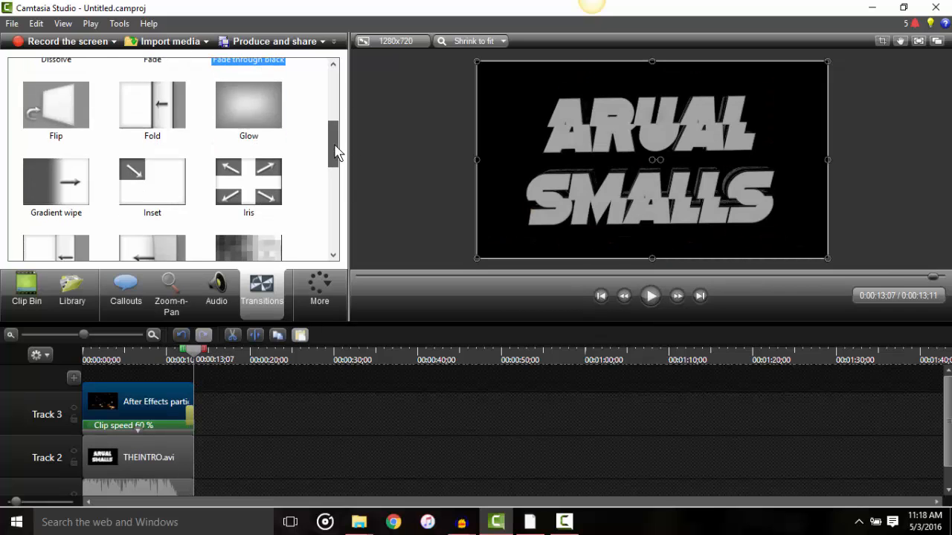
{"action": "scroll", "coordinate": [332, 145], "scroll_direction": "up", "scroll_amount": 3}
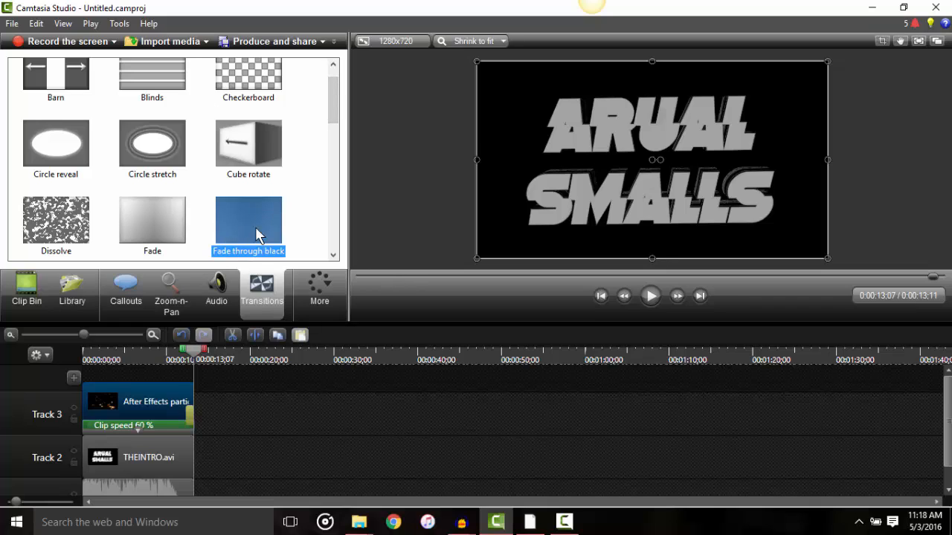
{"action": "left_click_drag", "start_coordinate": [256, 235], "coordinate": [191, 462]}
{"action": "left_click", "coordinate": [188, 358]}
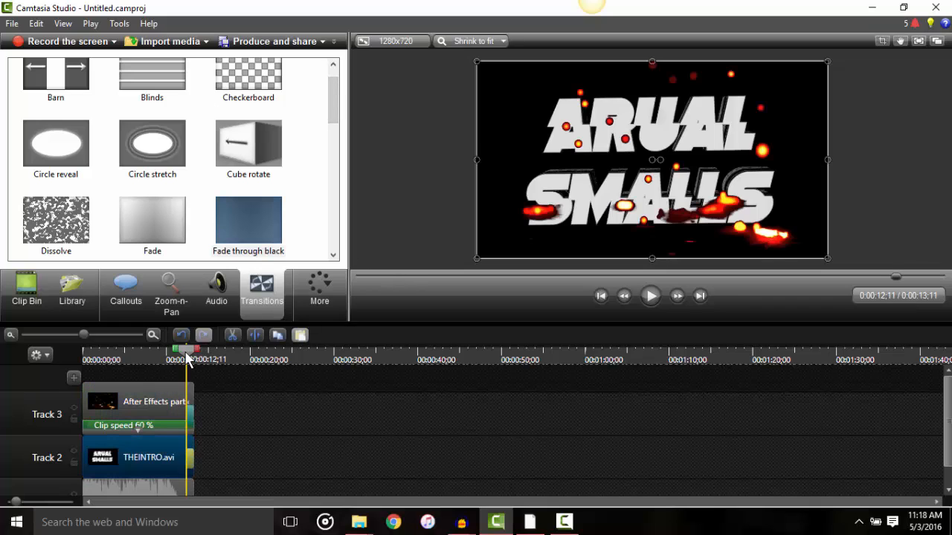
{"action": "left_click", "coordinate": [651, 296]}
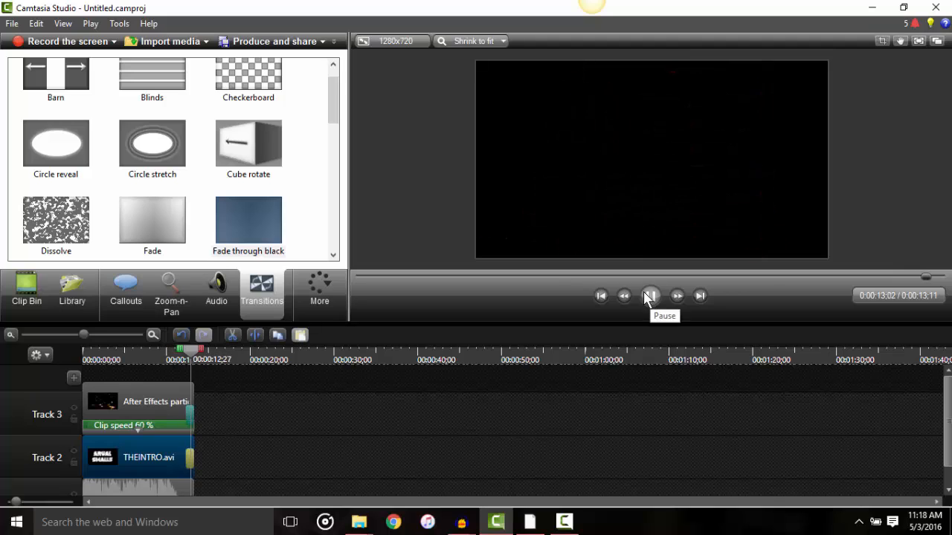
{"action": "left_click", "coordinate": [83, 360]}
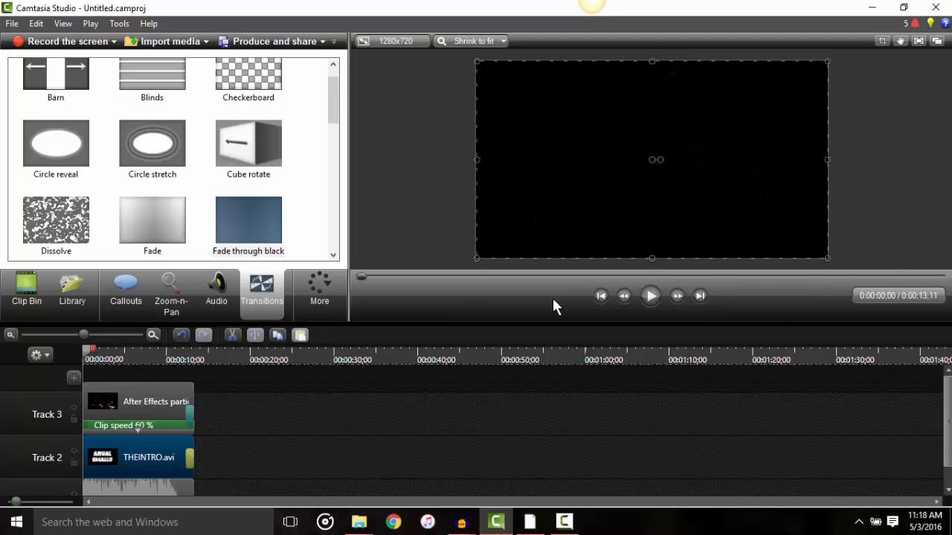
{"action": "left_click", "coordinate": [111, 396]}
{"action": "mouse_move", "coordinate": [333, 118]}
{"action": "left_mouse_down"}
{"action": "mouse_move", "coordinate": [351, 210]}
{"action": "mouse_move", "coordinate": [344, 260]}
{"action": "mouse_move", "coordinate": [323, 84]}
{"action": "mouse_move", "coordinate": [345, 291]}
{"action": "mouse_move", "coordinate": [335, 112]}
{"action": "left_mouse_up"}
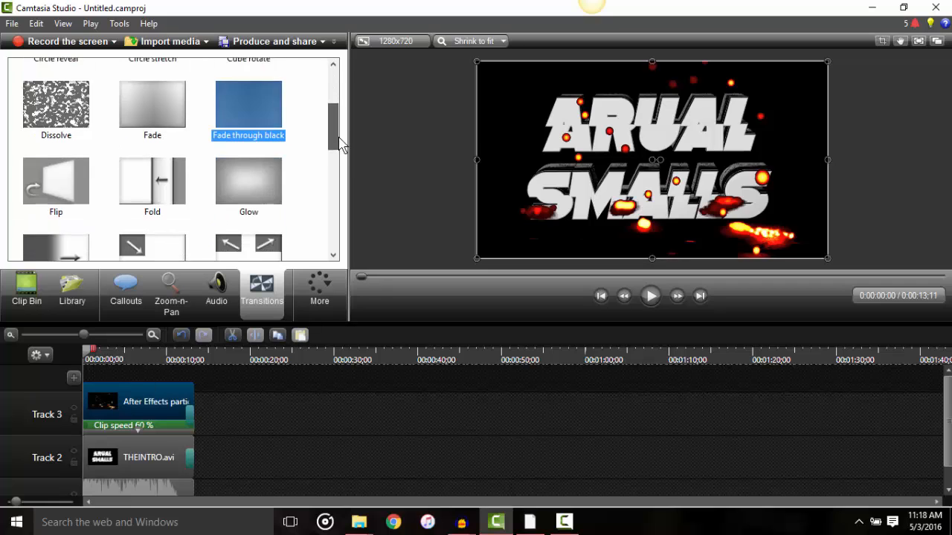
{"action": "left_click", "coordinate": [313, 296]}
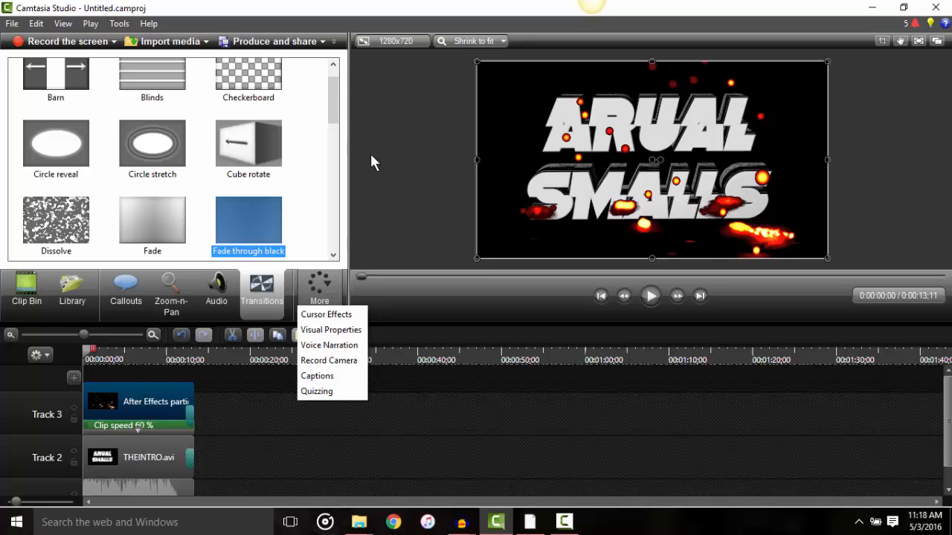
{"action": "left_click", "coordinate": [337, 131]}
{"action": "left_click_drag", "start_coordinate": [338, 87], "coordinate": [338, 65]}
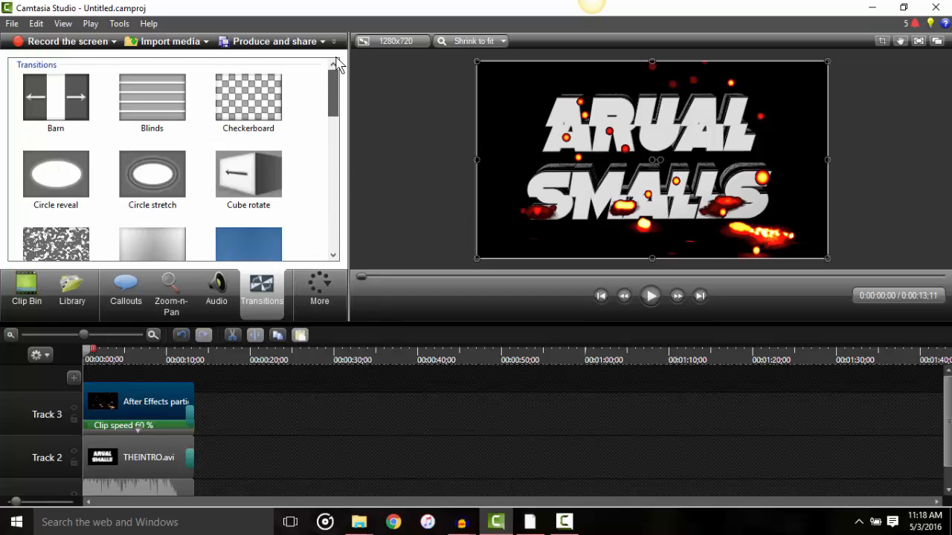
{"action": "mouse_move", "coordinate": [336, 60]}
{"action": "left_mouse_down"}
{"action": "mouse_move", "coordinate": [352, 218]}
{"action": "mouse_move", "coordinate": [339, 66]}
{"action": "left_mouse_up"}
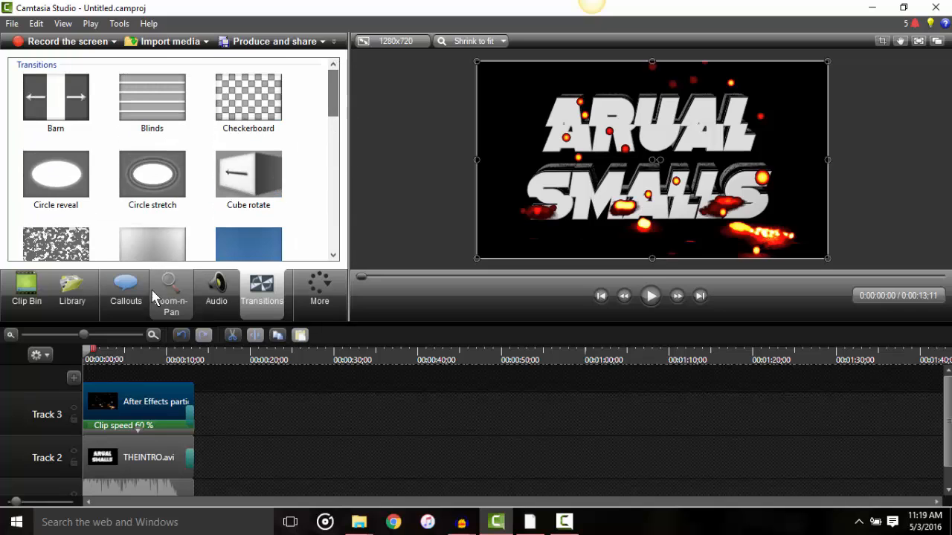
- Try the Track 3 sparks clip at 60% opacity and undo the change
{"action": "left_click", "coordinate": [319, 287]}
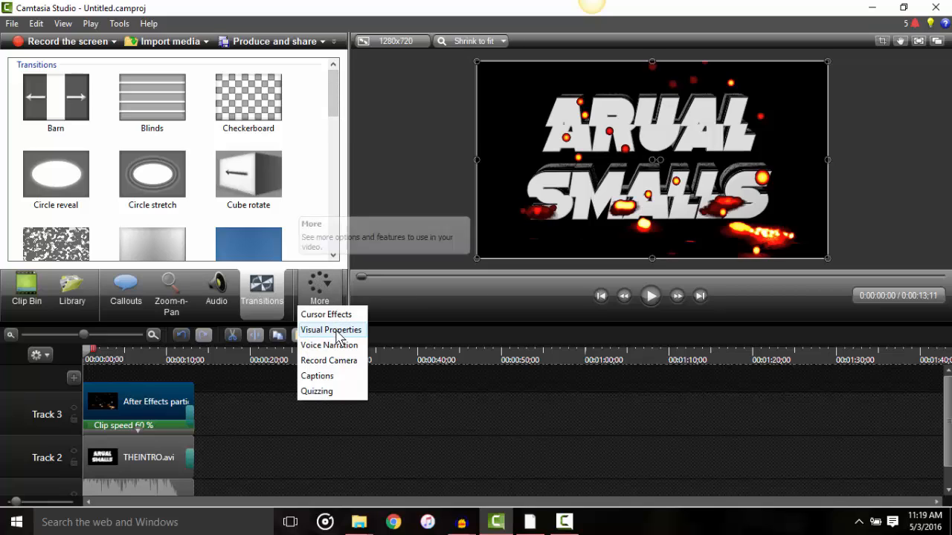
{"action": "left_click", "coordinate": [335, 330]}
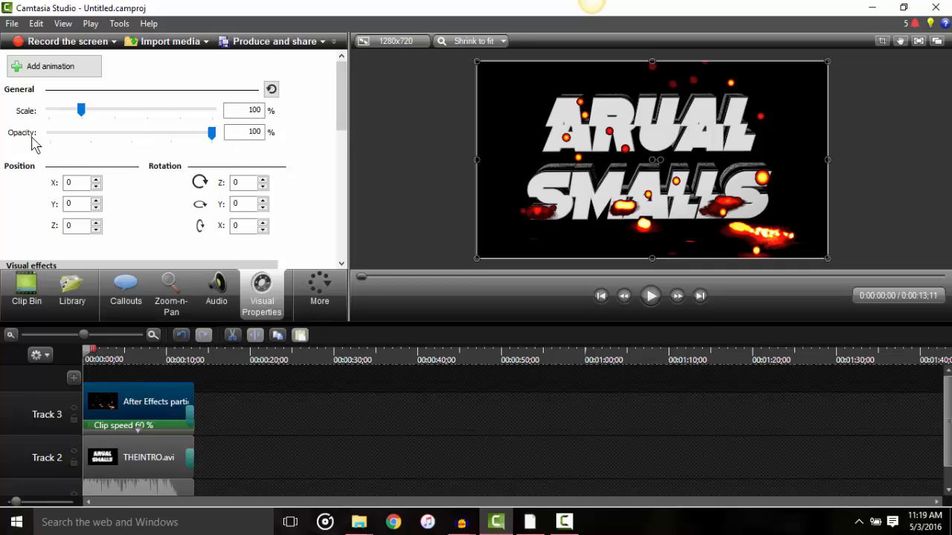
{"action": "left_click_drag", "start_coordinate": [184, 142], "coordinate": [148, 145]}
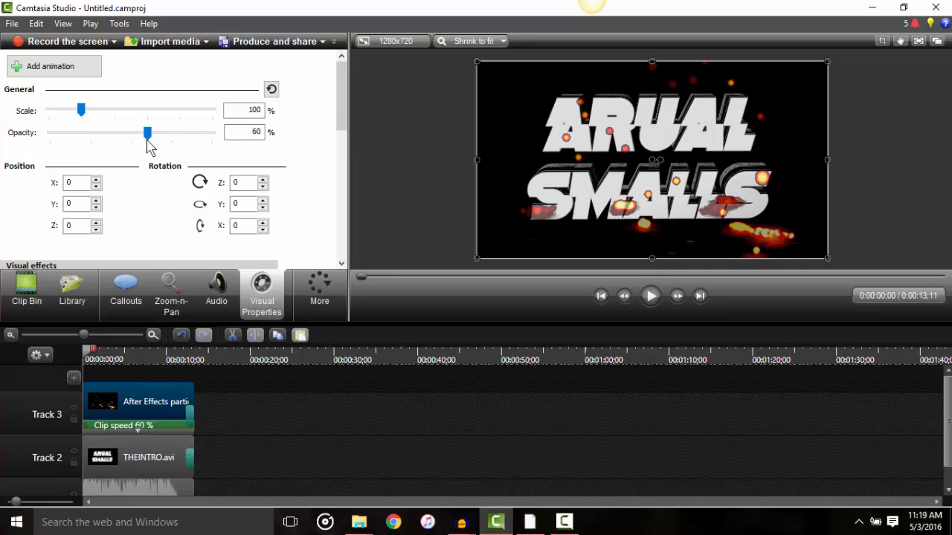
{"action": "key", "text": "ctrl+z"}
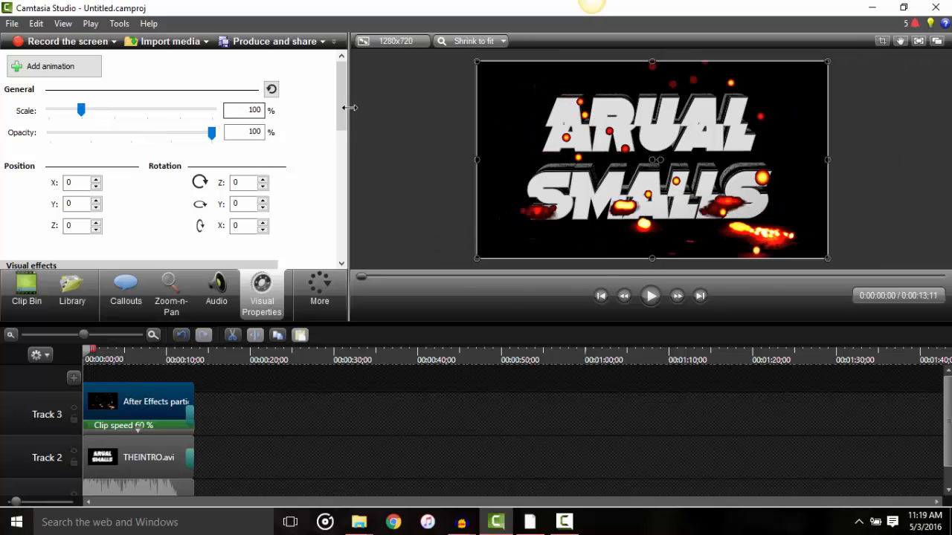
- Turn on the Drop shadow effect for the Track 3 sparks clip
{"action": "left_click_drag", "start_coordinate": [347, 107], "coordinate": [350, 136]}
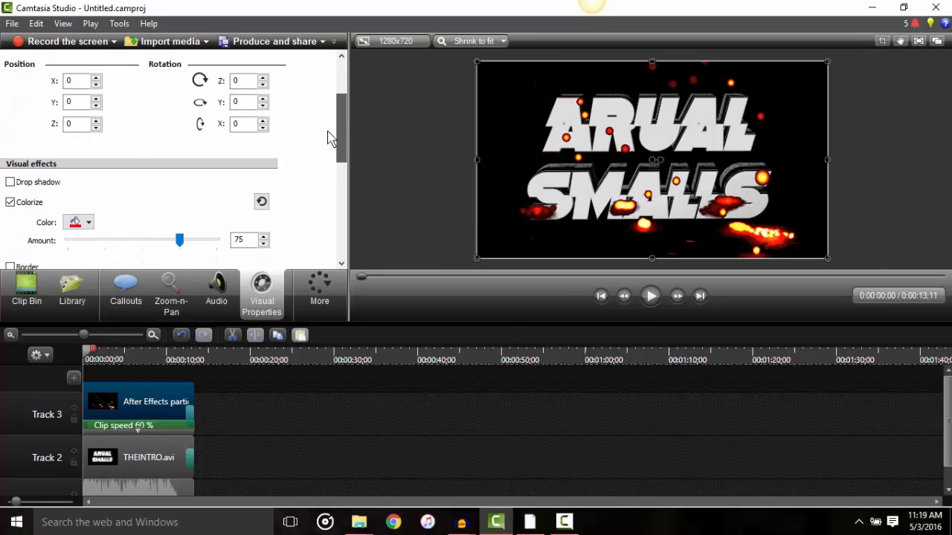
{"action": "left_click", "coordinate": [10, 183]}
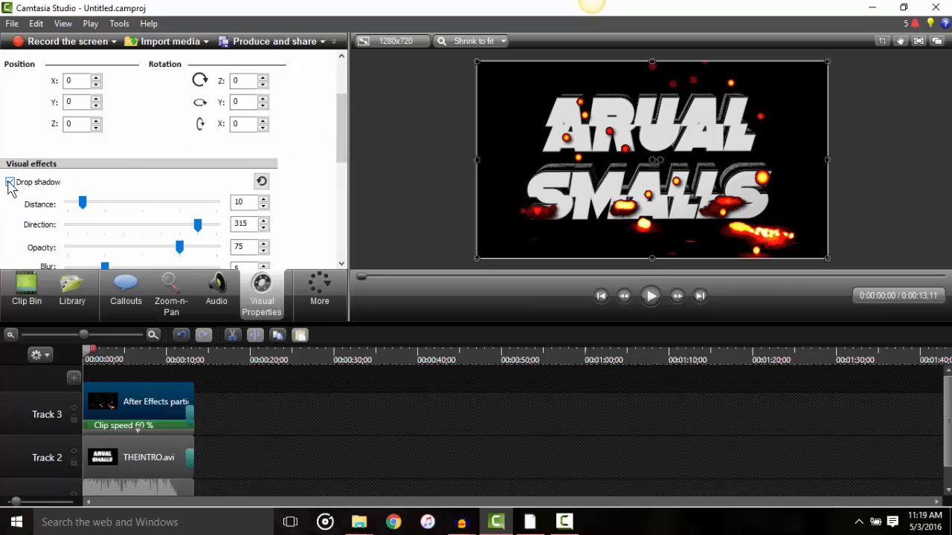
{"action": "left_click", "coordinate": [10, 182]}
{"action": "left_click", "coordinate": [10, 182]}
- Set the Colorize amount of the Track 3 sparks clip to 100
{"action": "left_click_drag", "start_coordinate": [345, 125], "coordinate": [346, 172]}
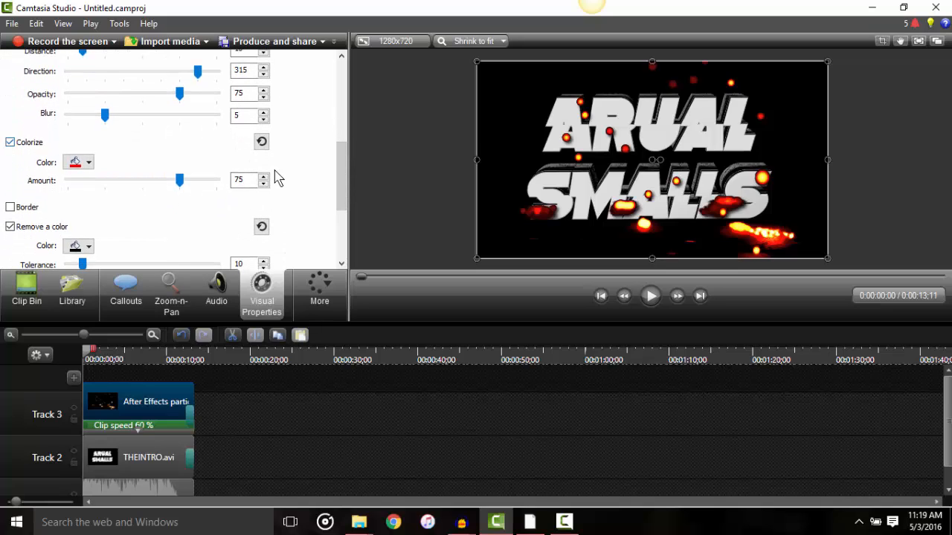
{"action": "left_click_drag", "start_coordinate": [175, 185], "coordinate": [217, 183]}
{"action": "left_click_drag", "start_coordinate": [147, 192], "coordinate": [42, 189]}
{"action": "left_click_drag", "start_coordinate": [337, 205], "coordinate": [380, 205]}
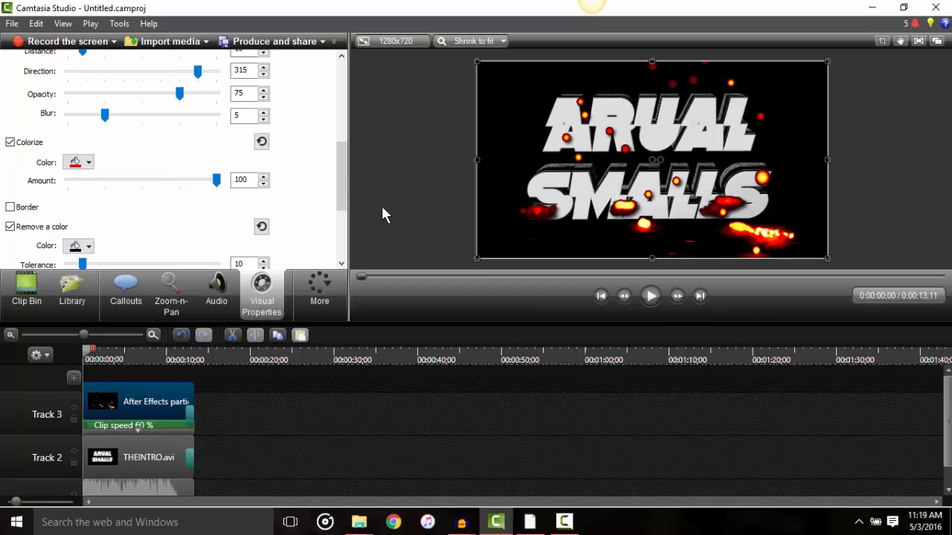
- Turn on the Colorize effect for THEINTRO.avi on Track 2, using red at an amount of 100
{"action": "left_click_drag", "start_coordinate": [346, 164], "coordinate": [342, 201]}
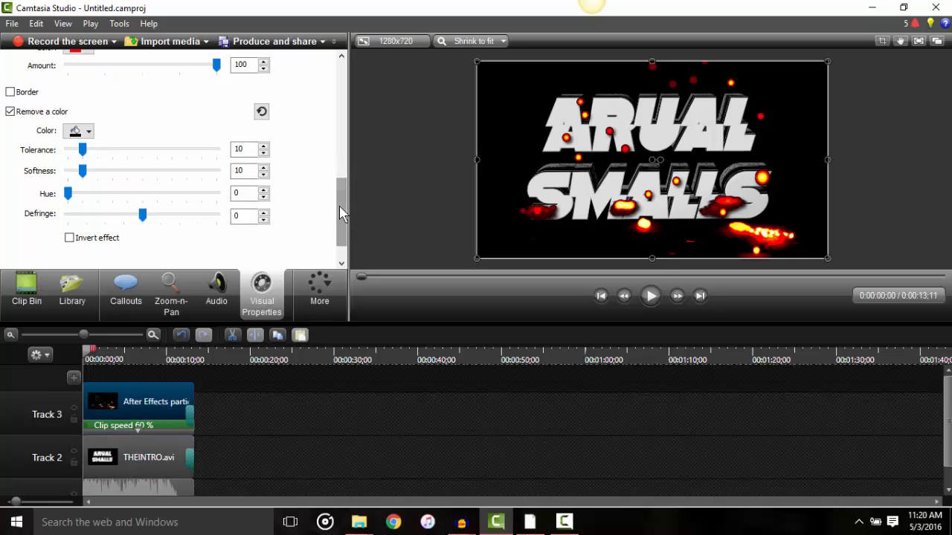
{"action": "mouse_move", "coordinate": [341, 205]}
{"action": "left_mouse_down"}
{"action": "mouse_move", "coordinate": [357, 78]}
{"action": "mouse_move", "coordinate": [355, 207]}
{"action": "left_mouse_up"}
{"action": "left_click", "coordinate": [143, 450]}
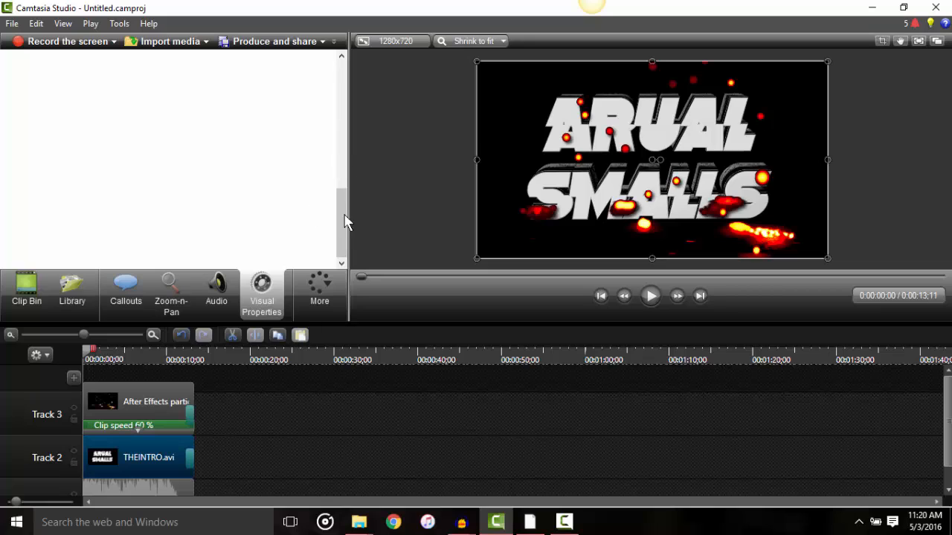
{"action": "left_click_drag", "start_coordinate": [347, 223], "coordinate": [362, 82]}
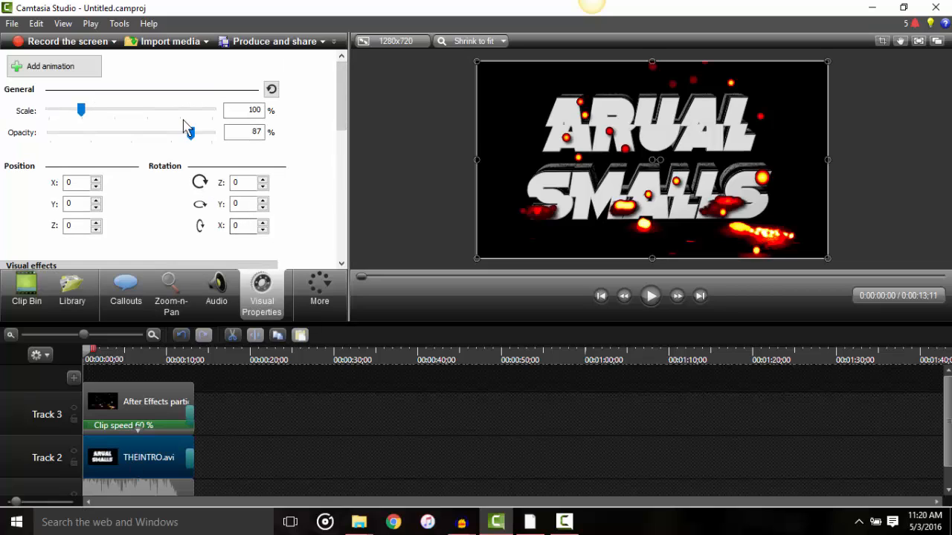
{"action": "scroll", "coordinate": [148, 197], "scroll_direction": "down", "scroll_amount": 4}
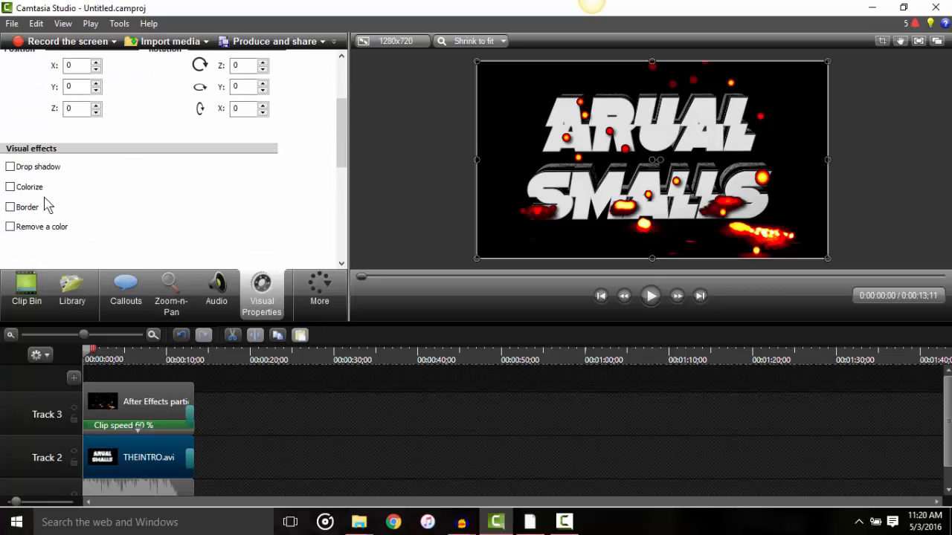
{"action": "left_click", "coordinate": [10, 187]}
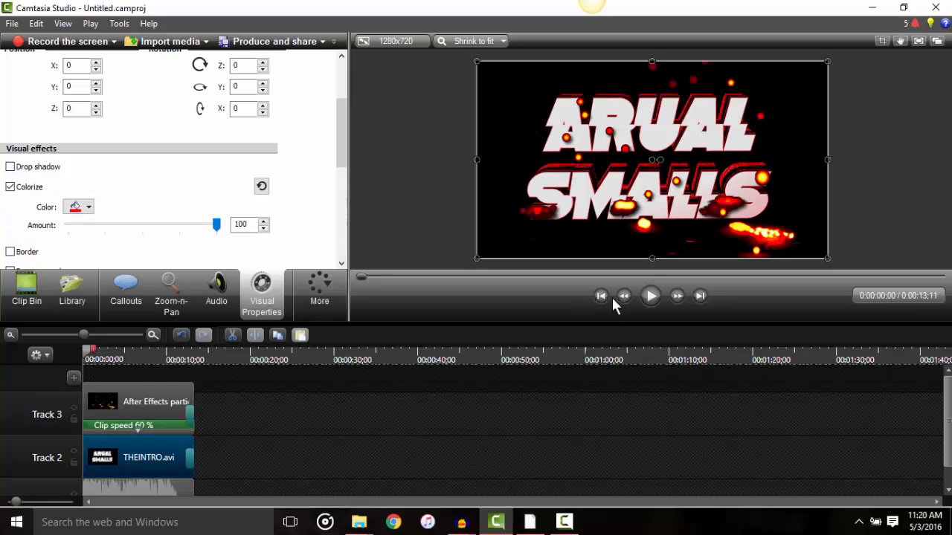
- Play back the colorized intro, look over the remaining visual effects and bring up the project's imported media
{"action": "left_click", "coordinate": [650, 298]}
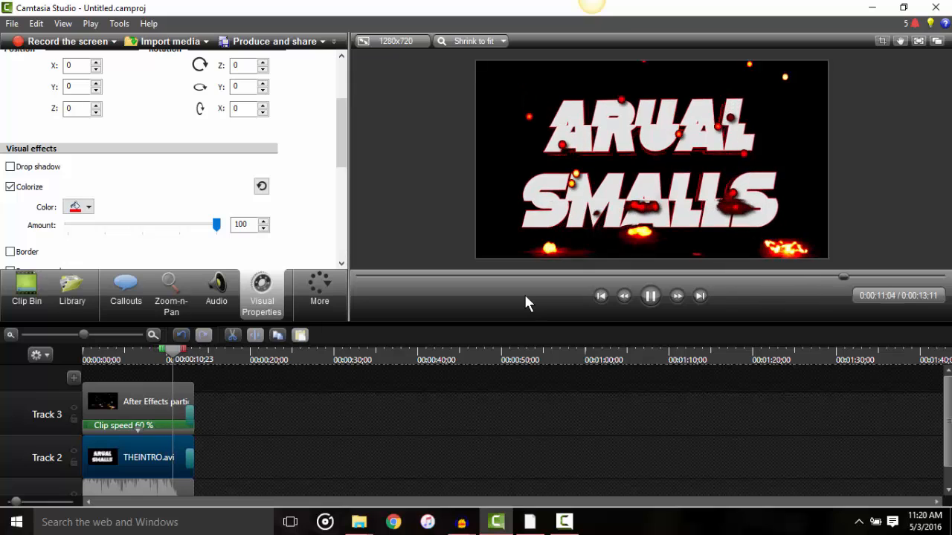
{"action": "left_click", "coordinate": [651, 296]}
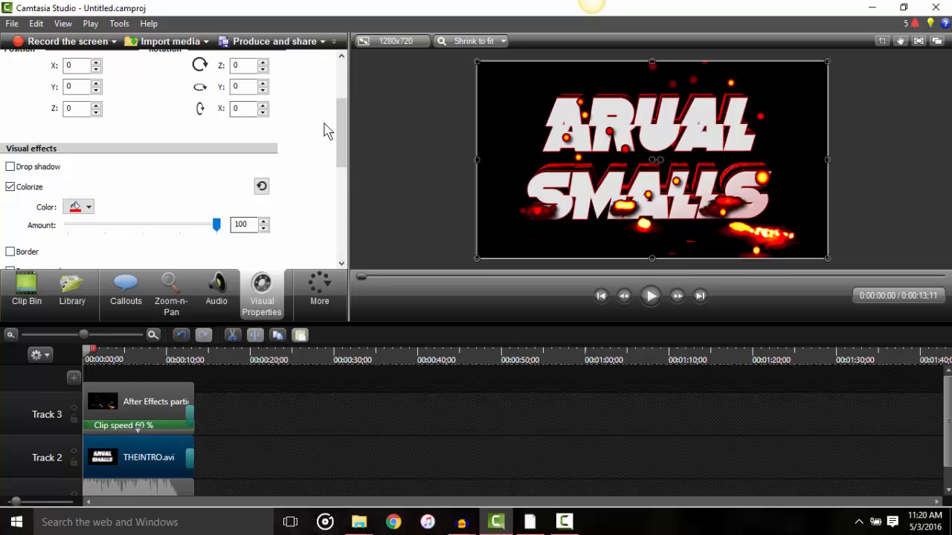
{"action": "left_click_drag", "start_coordinate": [340, 121], "coordinate": [348, 184]}
{"action": "scroll", "coordinate": [217, 206], "scroll_direction": "up", "scroll_amount": 2}
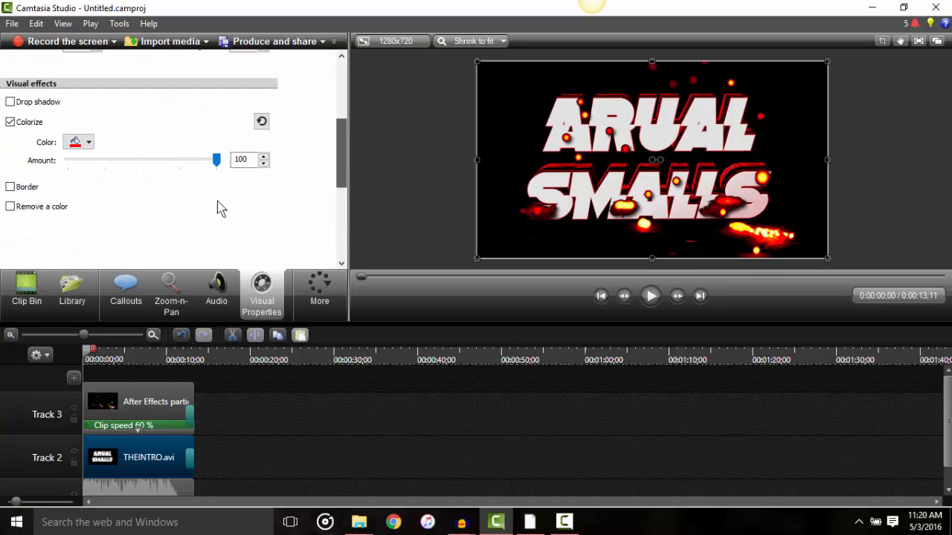
{"action": "left_click", "coordinate": [20, 297]}
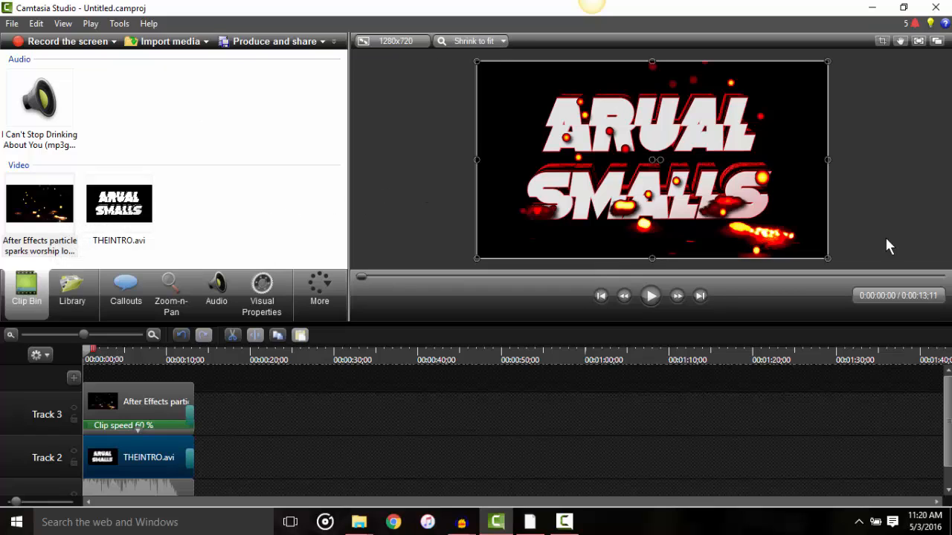
- Preview two stretches in the middle of the intro and return the playhead to the start of the timeline
{"action": "left_click_drag", "start_coordinate": [946, 404], "coordinate": [949, 429]}
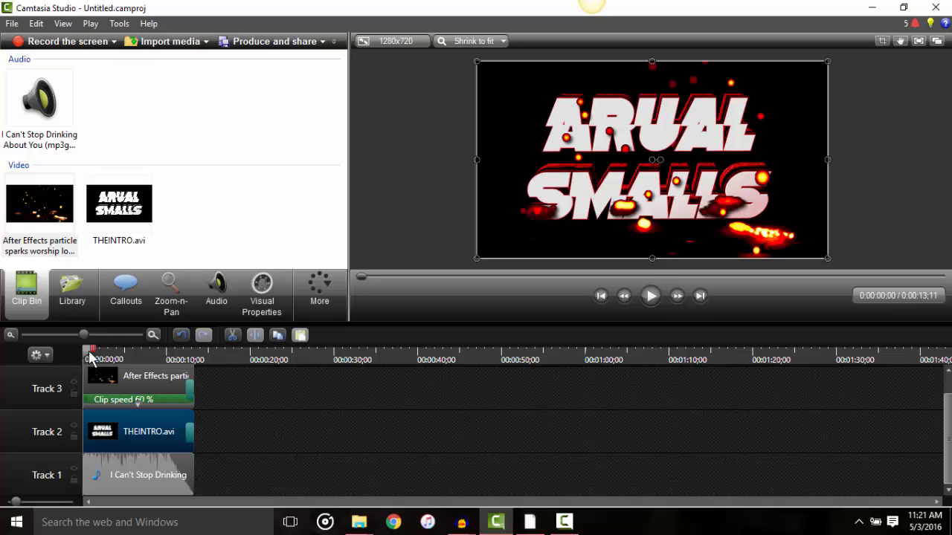
{"action": "left_click_drag", "start_coordinate": [89, 349], "coordinate": [142, 349]}
{"action": "left_click", "coordinate": [652, 296]}
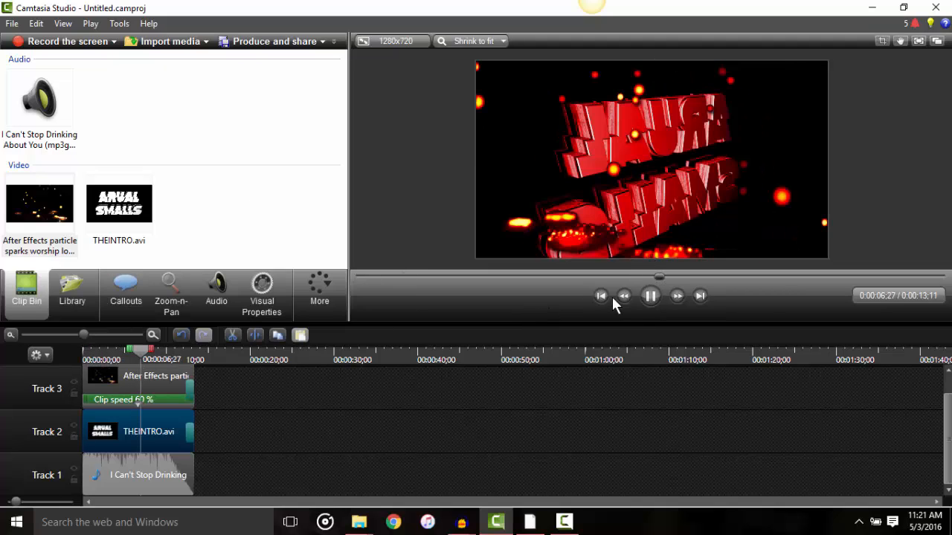
{"action": "left_click", "coordinate": [659, 295]}
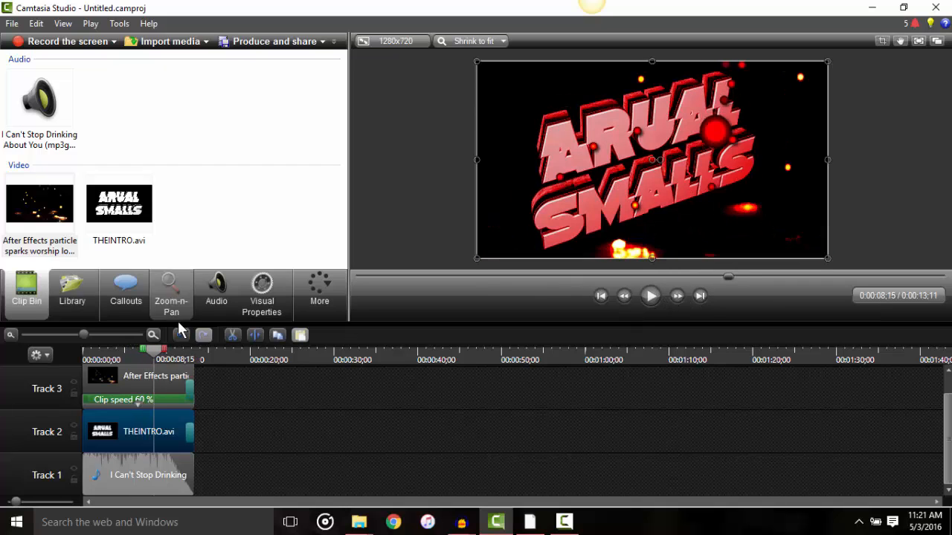
{"action": "left_click_drag", "start_coordinate": [149, 353], "coordinate": [112, 353]}
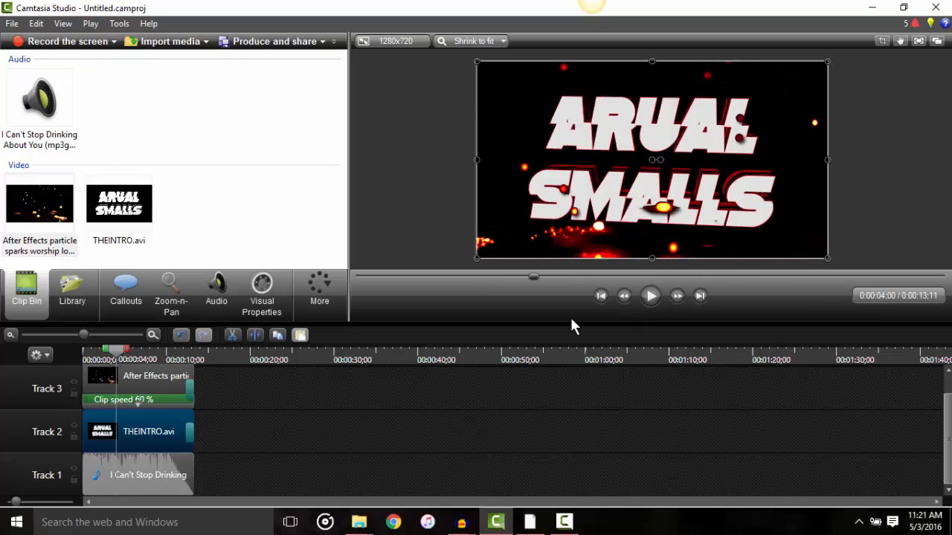
{"action": "left_click", "coordinate": [650, 296]}
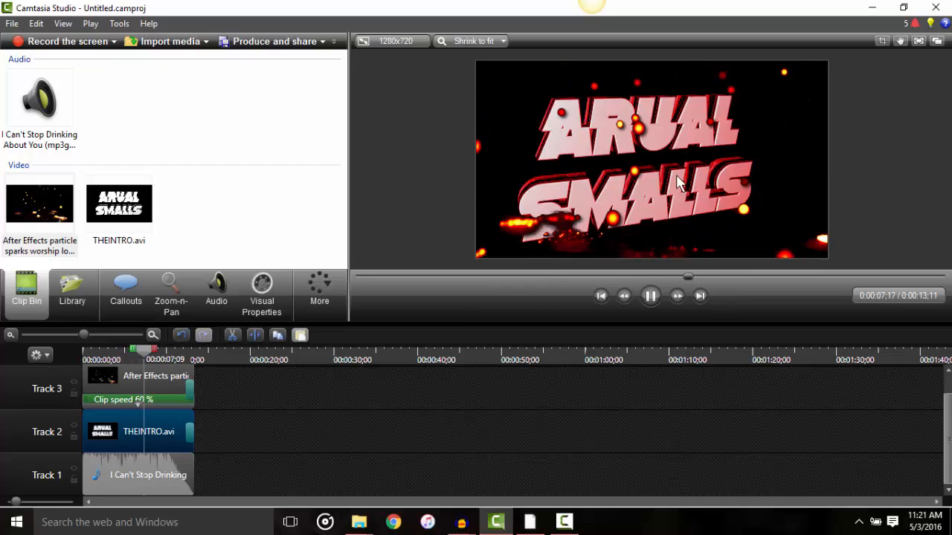
{"action": "left_click", "coordinate": [659, 297]}
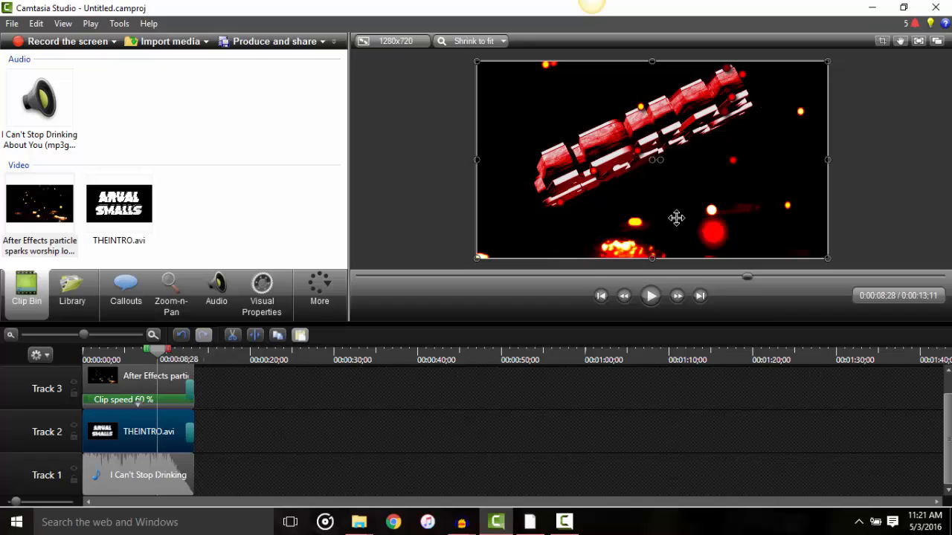
{"action": "left_click", "coordinate": [601, 296]}
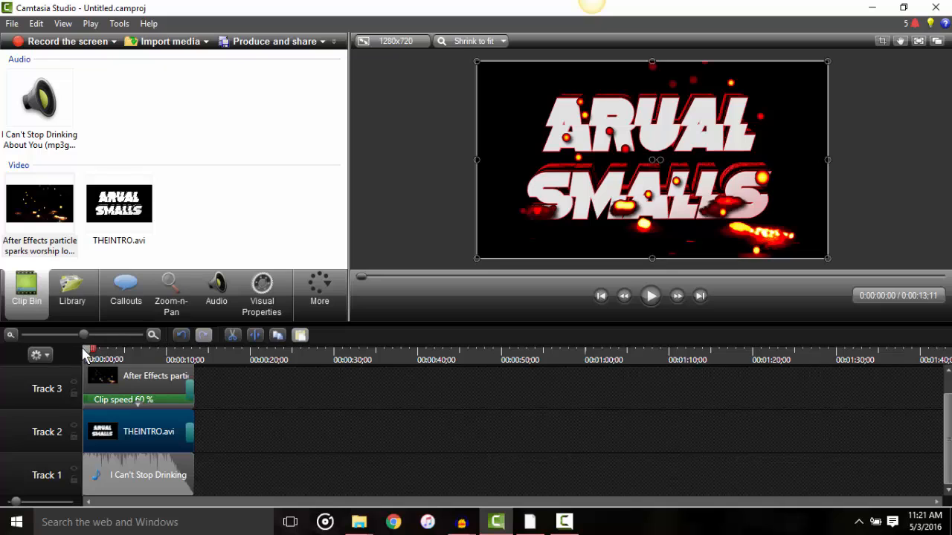
{"action": "left_click_drag", "start_coordinate": [88, 355], "coordinate": [69, 371]}
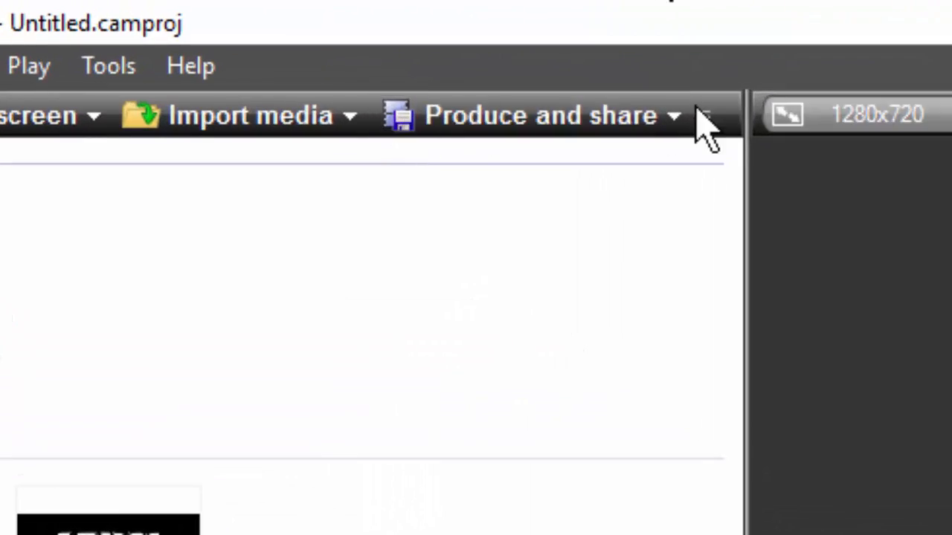
- Look over the output presets in the Production Wizard and close it without producing the video
{"action": "left_click", "coordinate": [702, 126]}
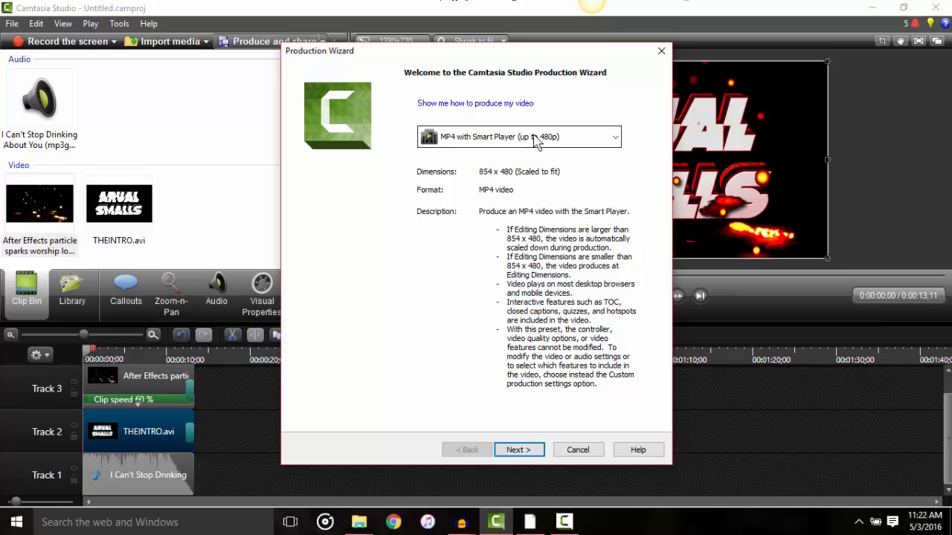
{"action": "left_click", "coordinate": [535, 139]}
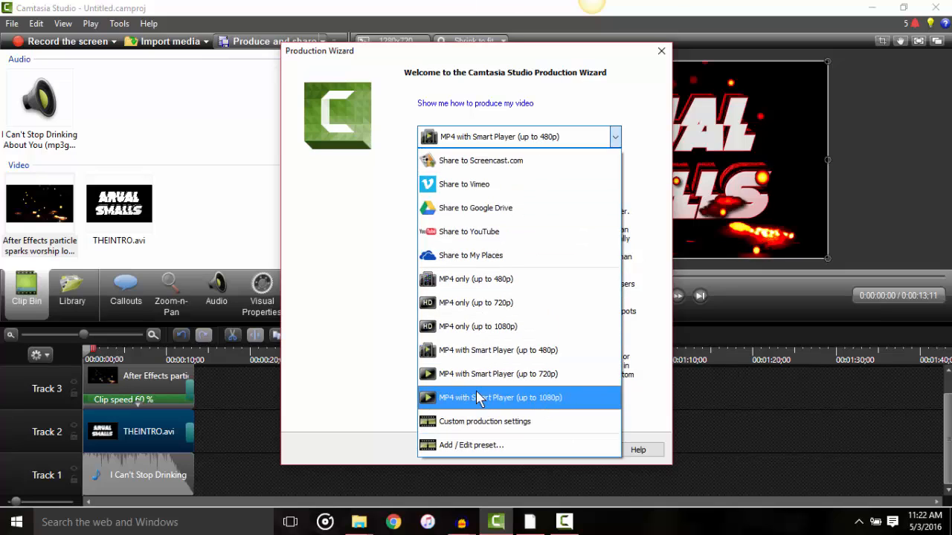
{"action": "left_click", "coordinate": [661, 52]}
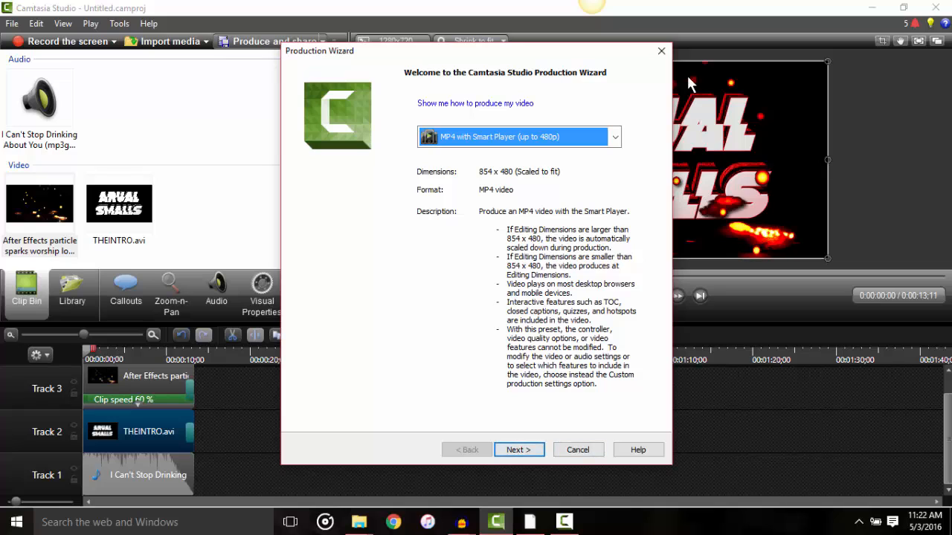
{"action": "left_click", "coordinate": [663, 52]}
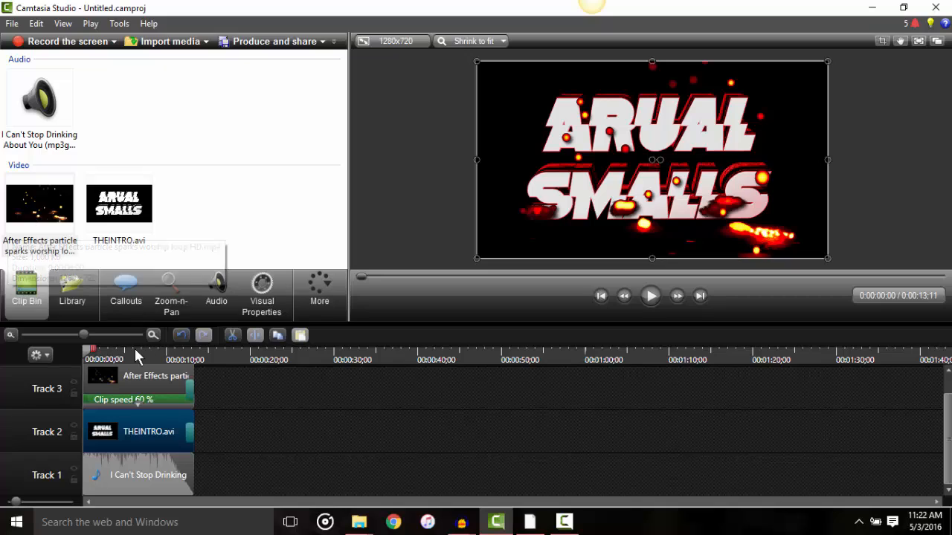
- Select the sparks clip on Track 3
{"action": "left_click", "coordinate": [119, 377]}
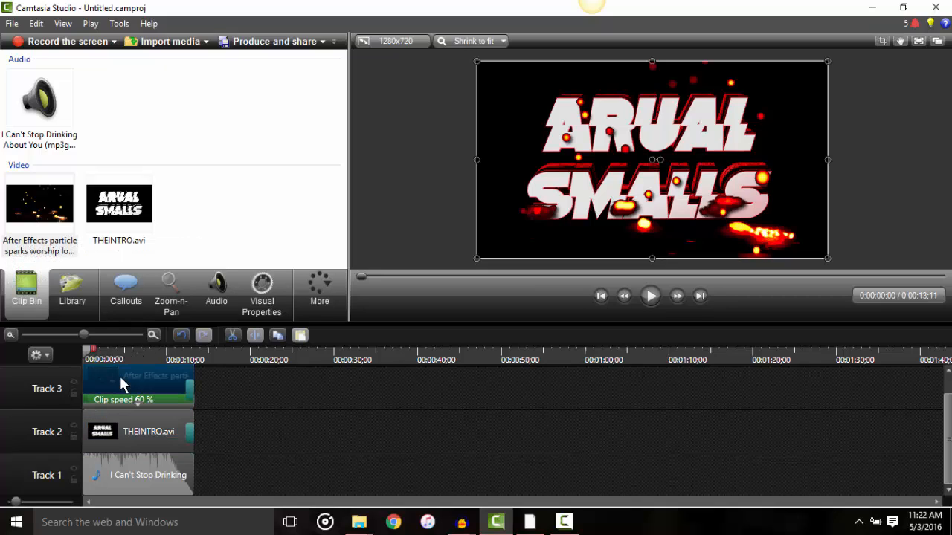